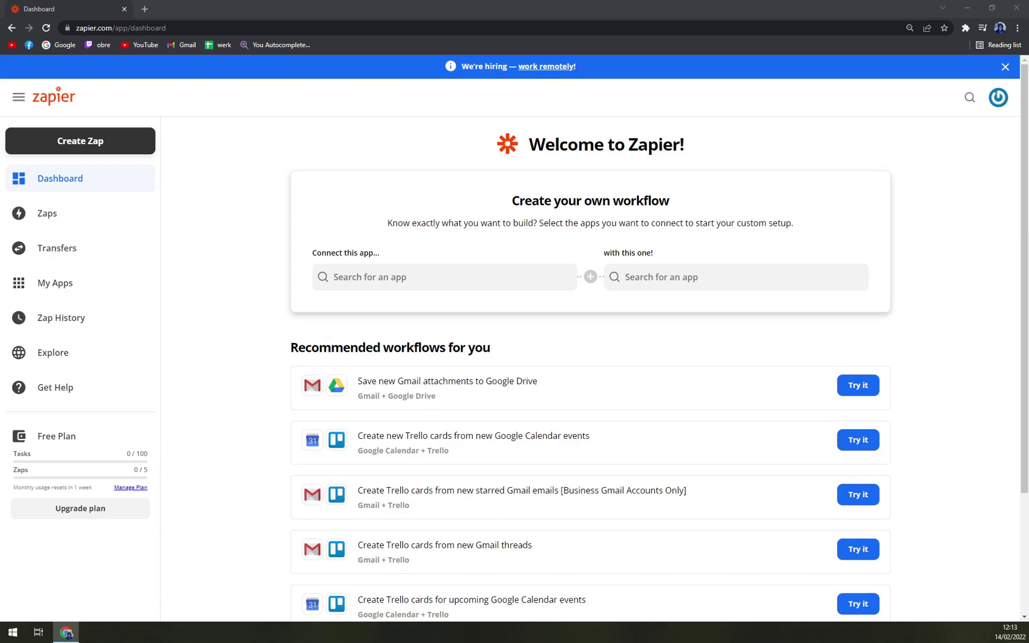
{"action": "scroll", "coordinate": [335, 466], "scroll_direction": "down", "scroll_amount": 1}
{"action": "scroll", "coordinate": [322, 459], "scroll_direction": "up", "scroll_amount": 1}
{"action": "scroll", "coordinate": [200, 385], "scroll_direction": "down", "scroll_amount": 2}
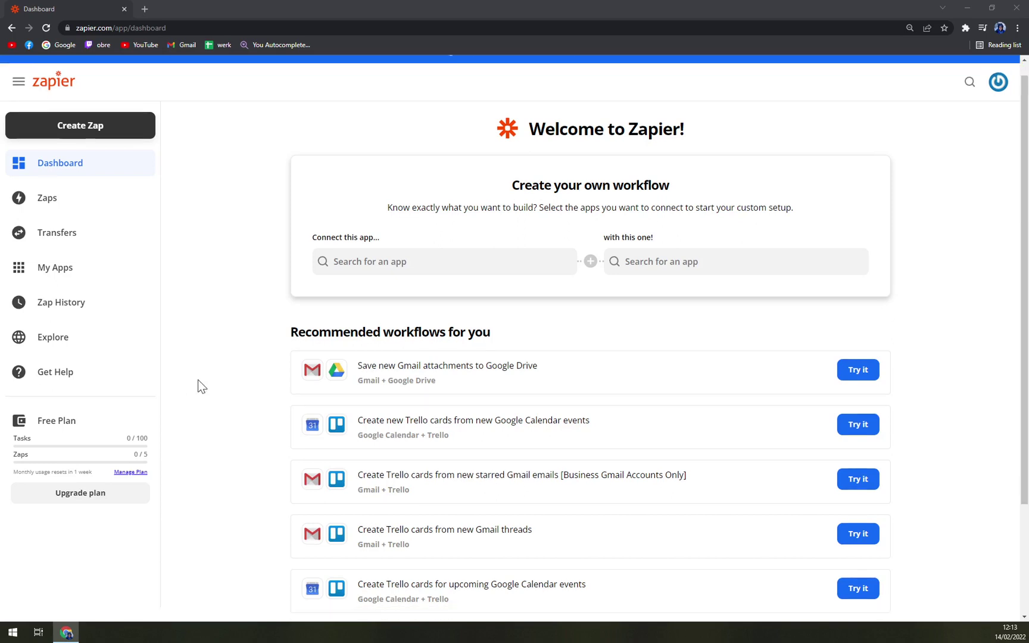
{"action": "scroll", "coordinate": [210, 376], "scroll_direction": "up", "scroll_amount": 2}
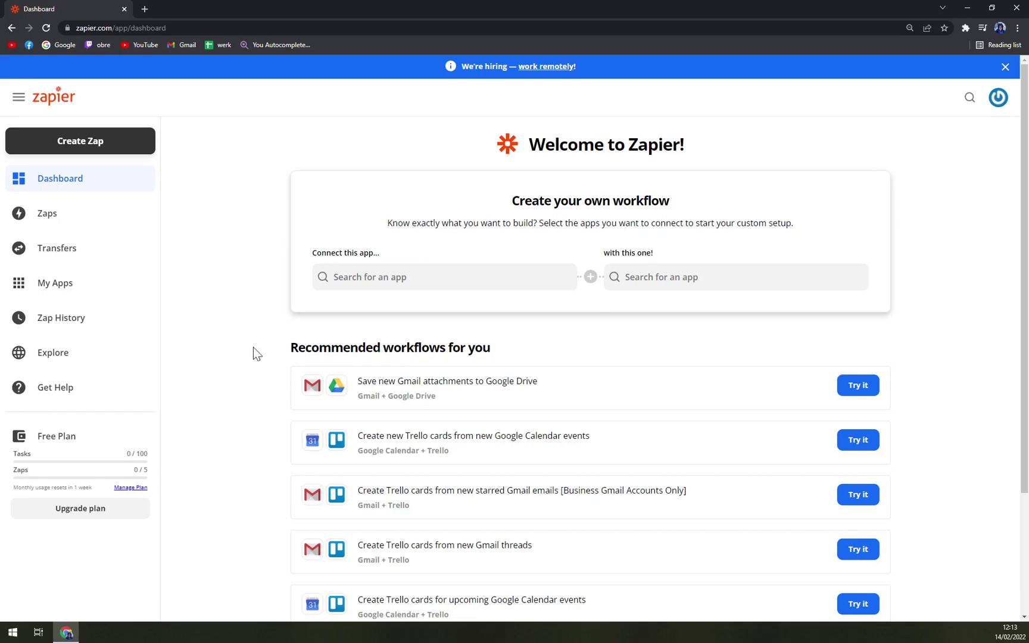
{"action": "scroll", "coordinate": [266, 319], "scroll_direction": "down", "scroll_amount": 3}
{"action": "scroll", "coordinate": [266, 319], "scroll_direction": "up", "scroll_amount": 3}
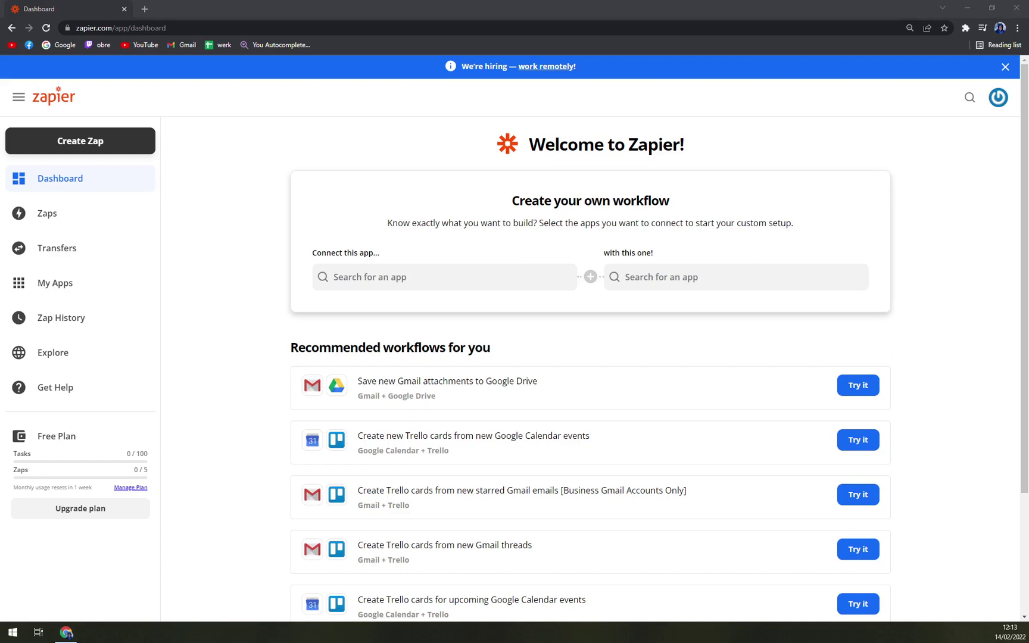
{"action": "left_click", "coordinate": [233, 151]}
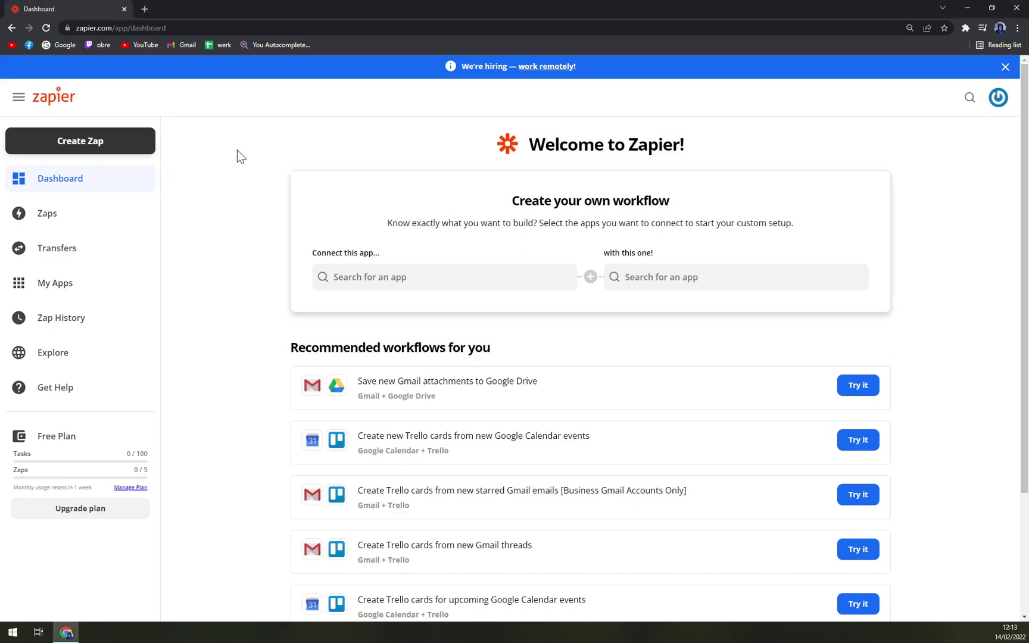
{"action": "left_click", "coordinate": [19, 97]}
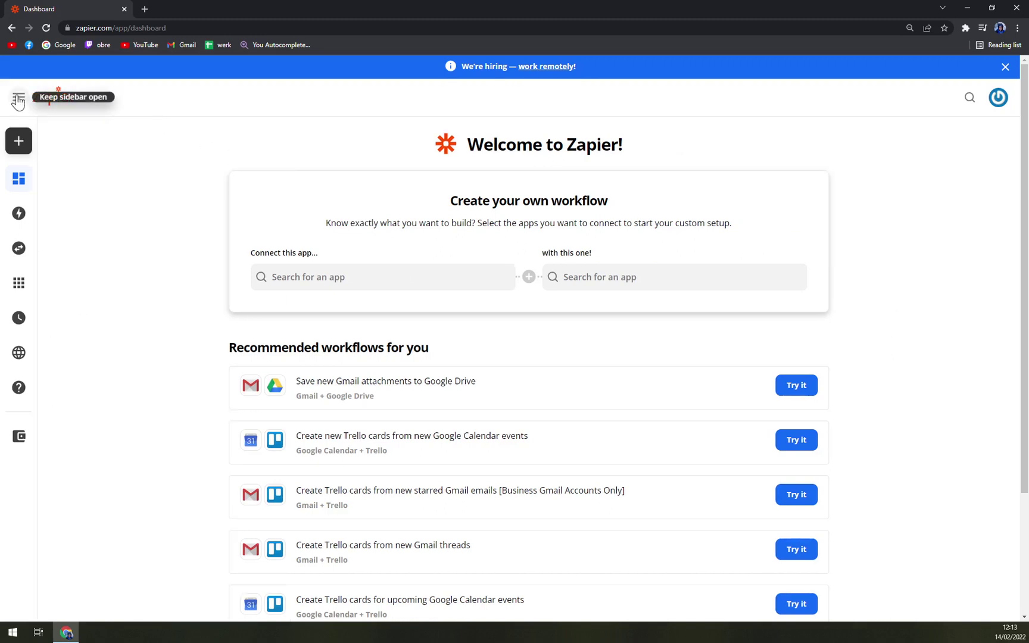
{"action": "left_click", "coordinate": [19, 97]}
{"action": "left_click", "coordinate": [997, 97]}
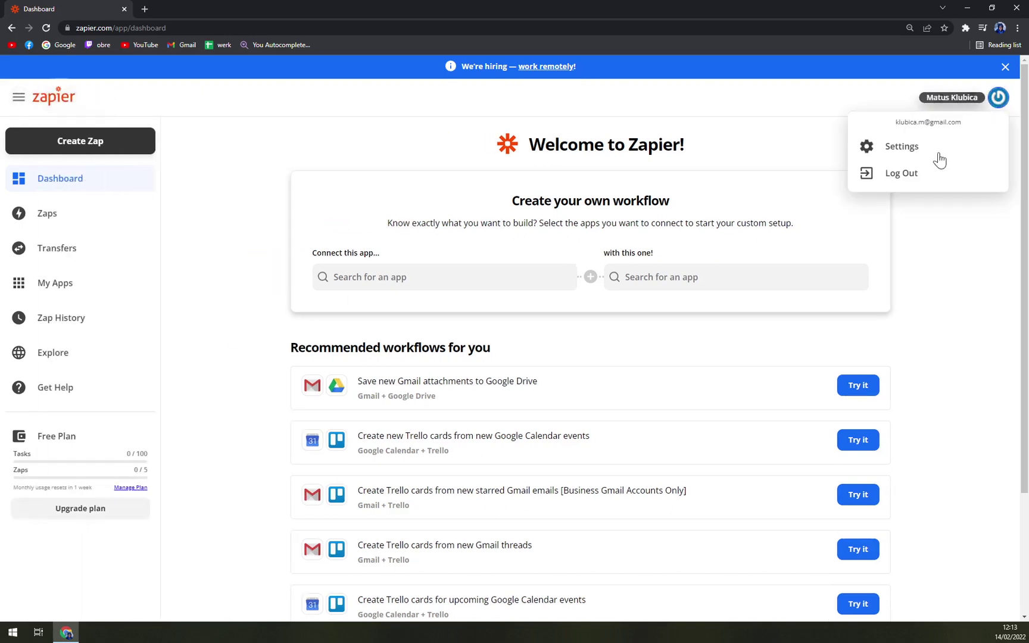
{"action": "left_click", "coordinate": [955, 265]}
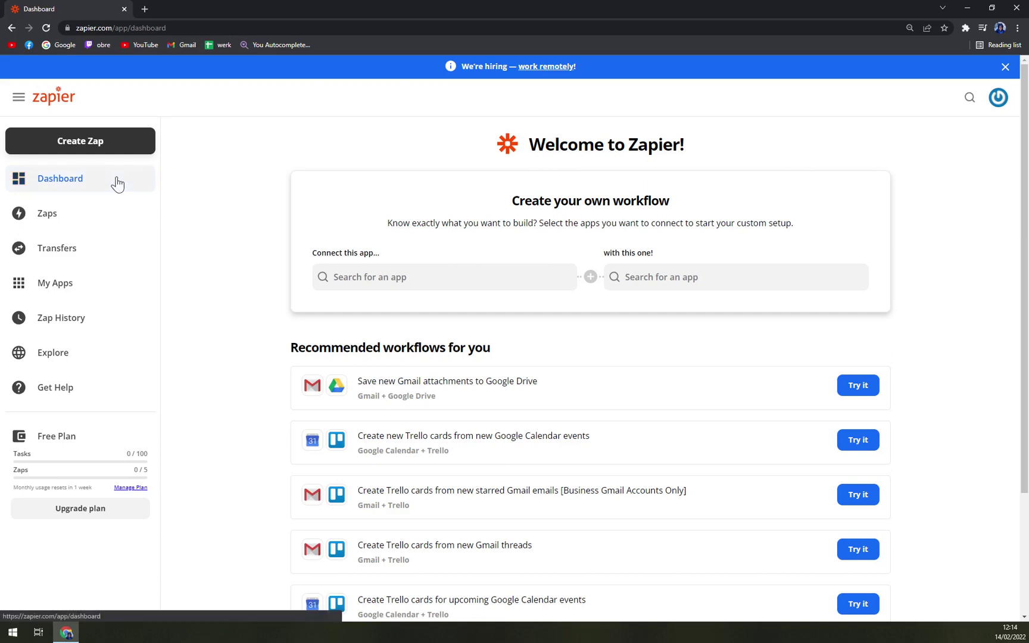
Look through the existing Zaps in the Home folder and return to the Dashboard
{"action": "left_click", "coordinate": [35, 215]}
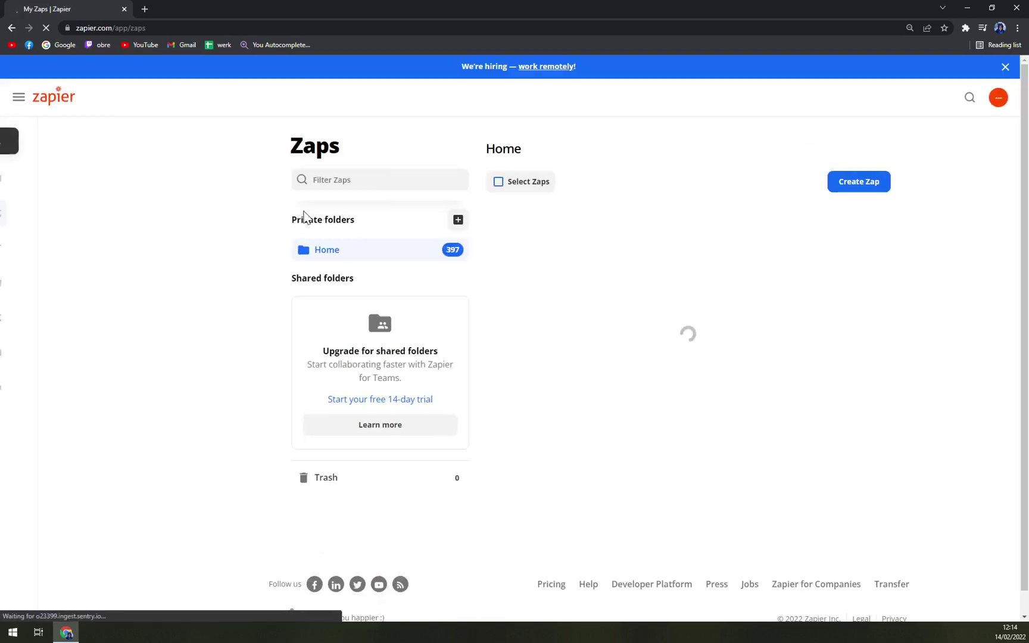
{"action": "scroll", "coordinate": [712, 310], "scroll_direction": "down", "scroll_amount": 6}
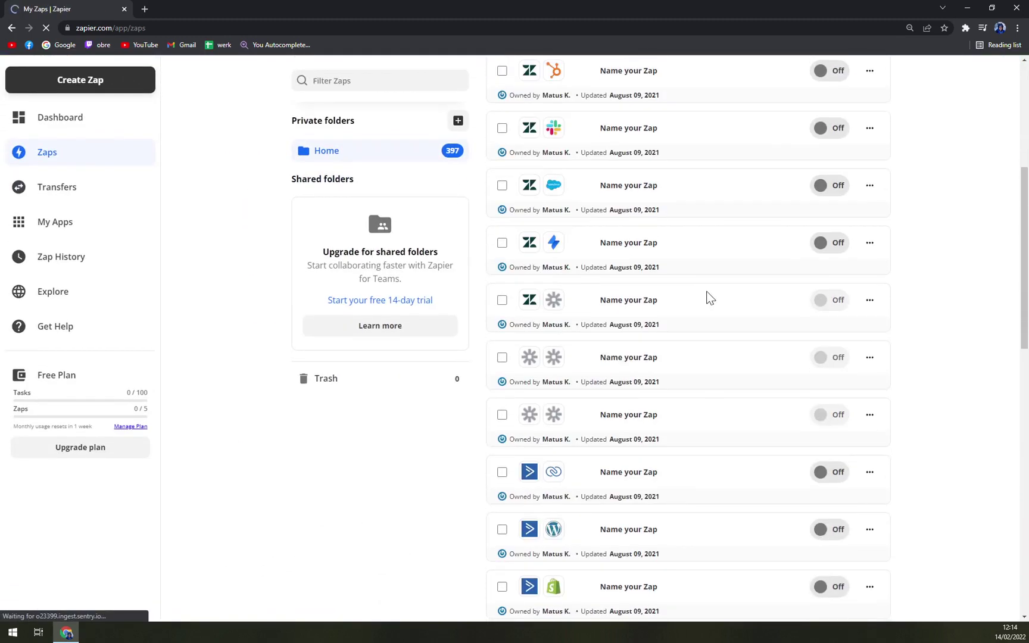
{"action": "scroll", "coordinate": [711, 298], "scroll_direction": "up", "scroll_amount": 6}
{"action": "scroll", "coordinate": [708, 292], "scroll_direction": "down", "scroll_amount": 10}
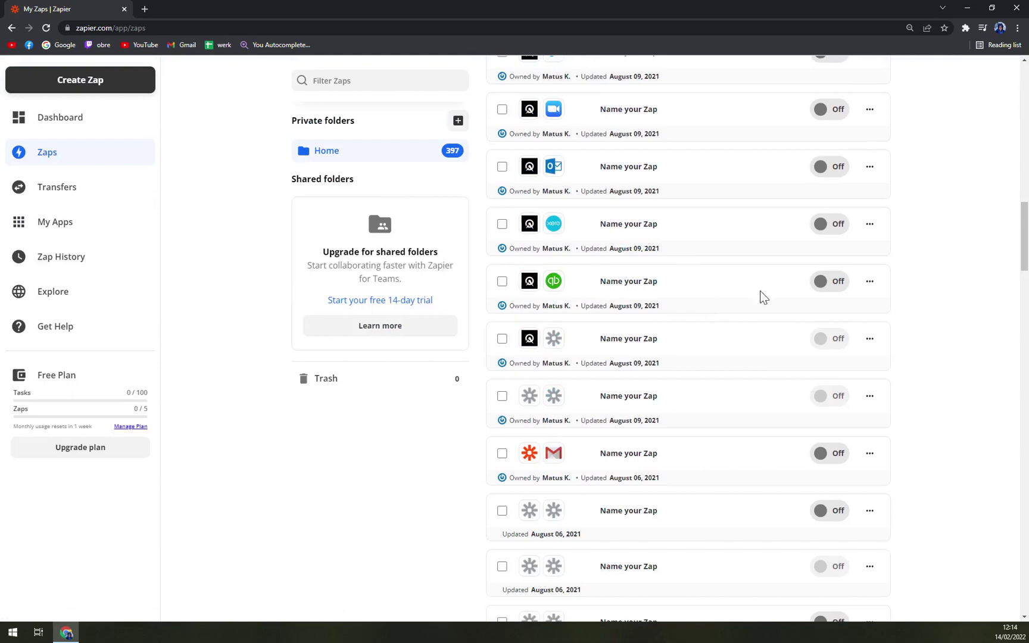
{"action": "scroll", "coordinate": [706, 292], "scroll_direction": "up", "scroll_amount": 5}
{"action": "scroll", "coordinate": [464, 237], "scroll_direction": "up", "scroll_amount": 6}
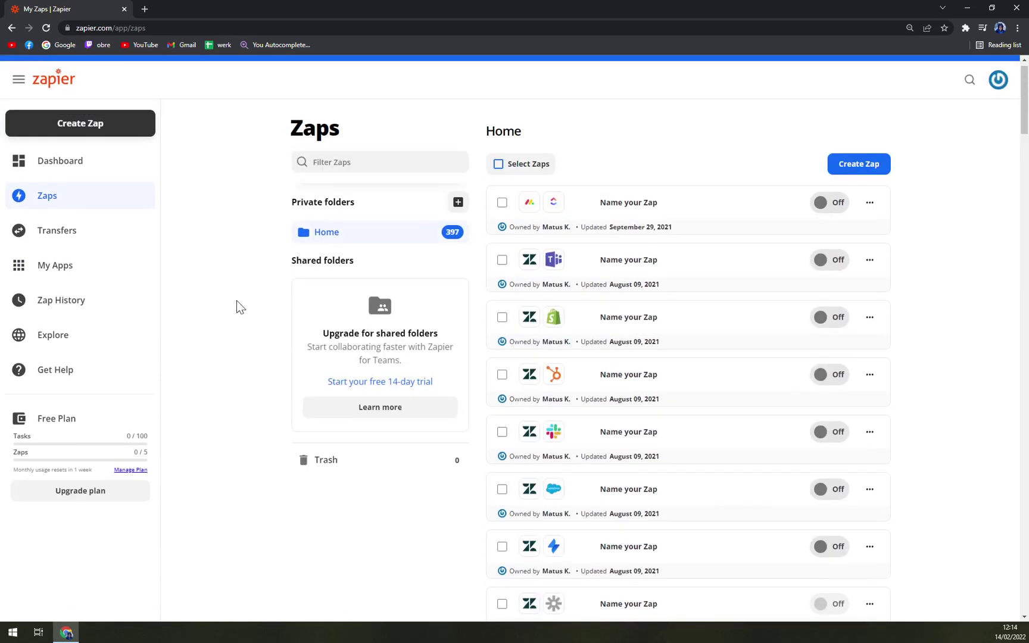
{"action": "left_click", "coordinate": [39, 181]}
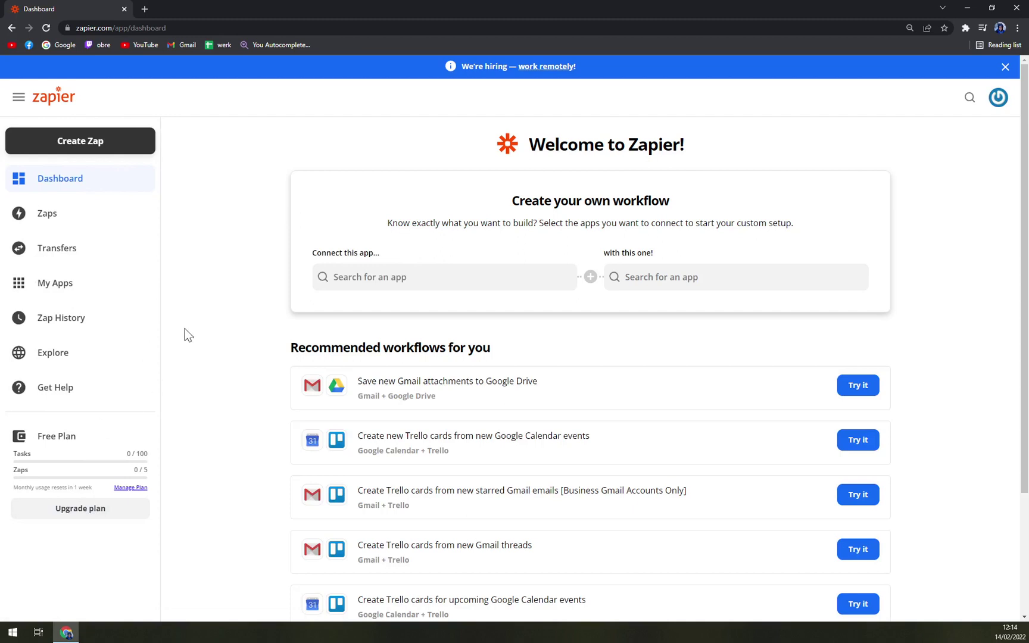
Set Gmail as the first app and Dropbox as the second app of the custom workflow
{"action": "left_click", "coordinate": [373, 281]}
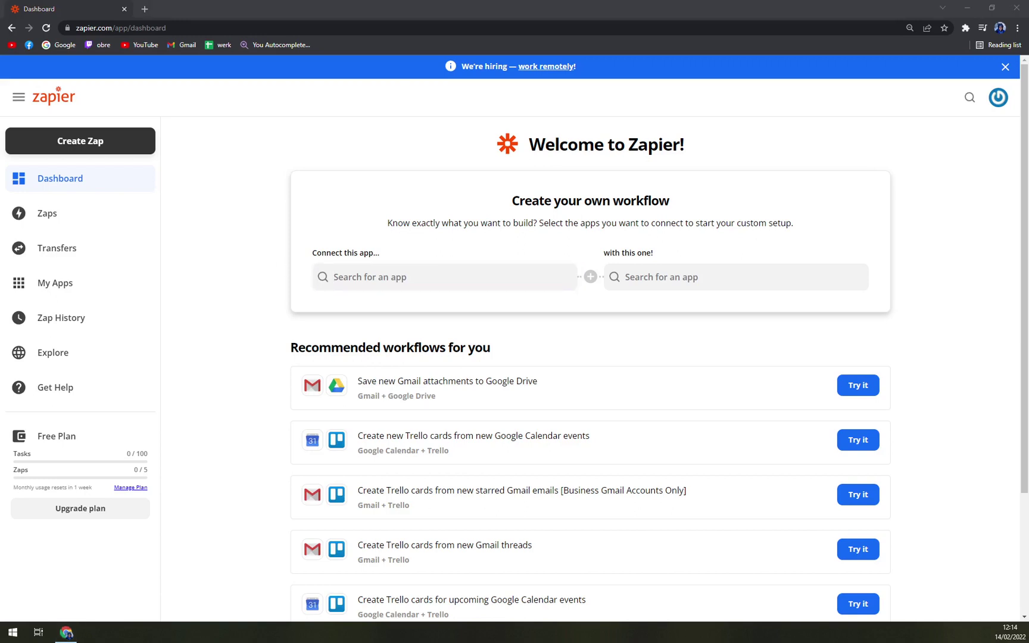
{"action": "left_click", "coordinate": [373, 278]}
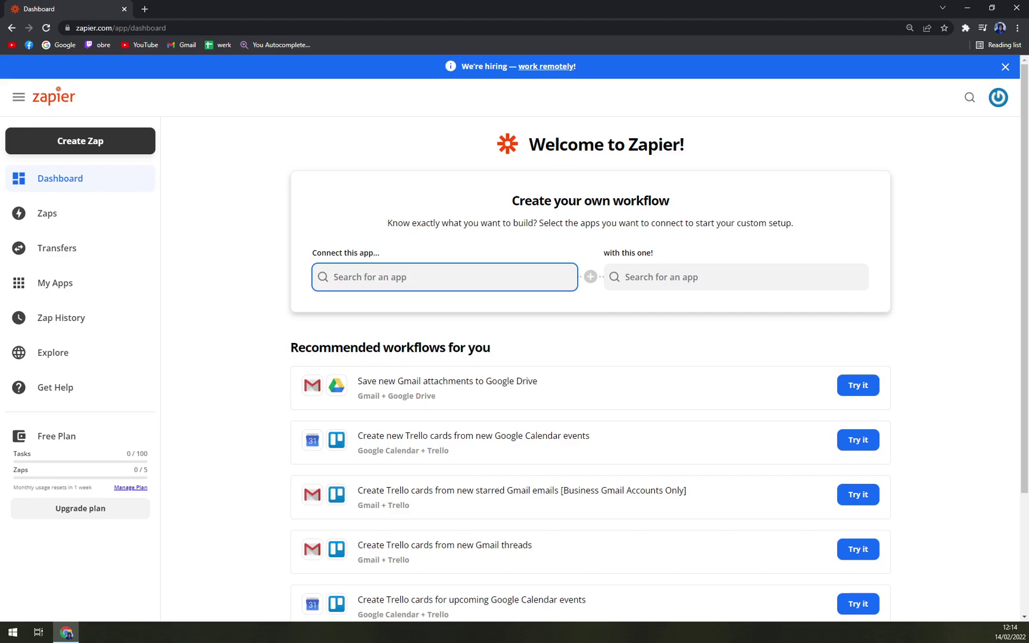
{"action": "type", "text": "Gmail"}
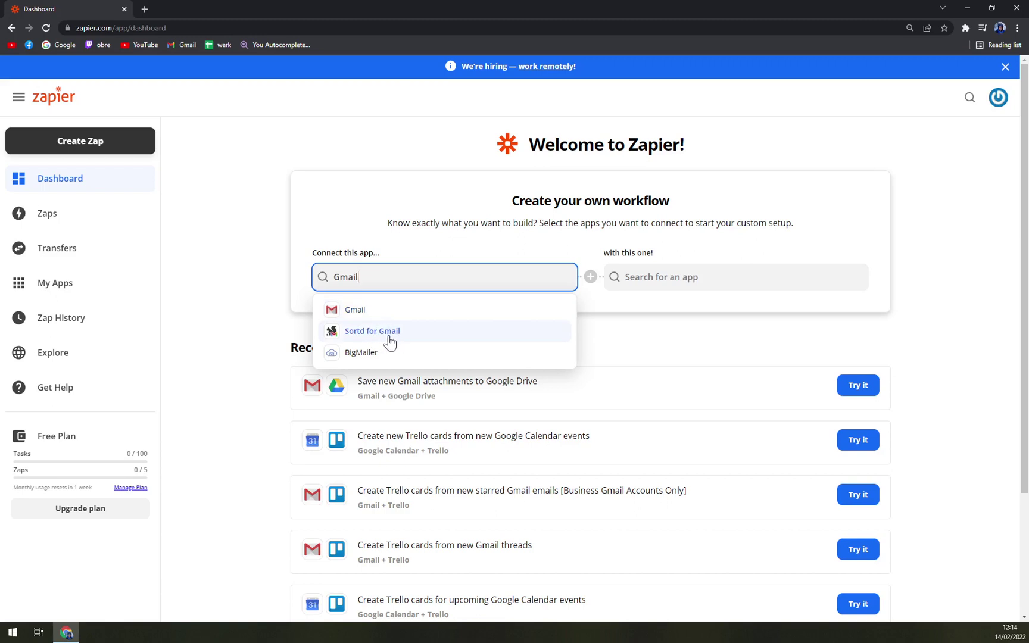
{"action": "left_click", "coordinate": [364, 311]}
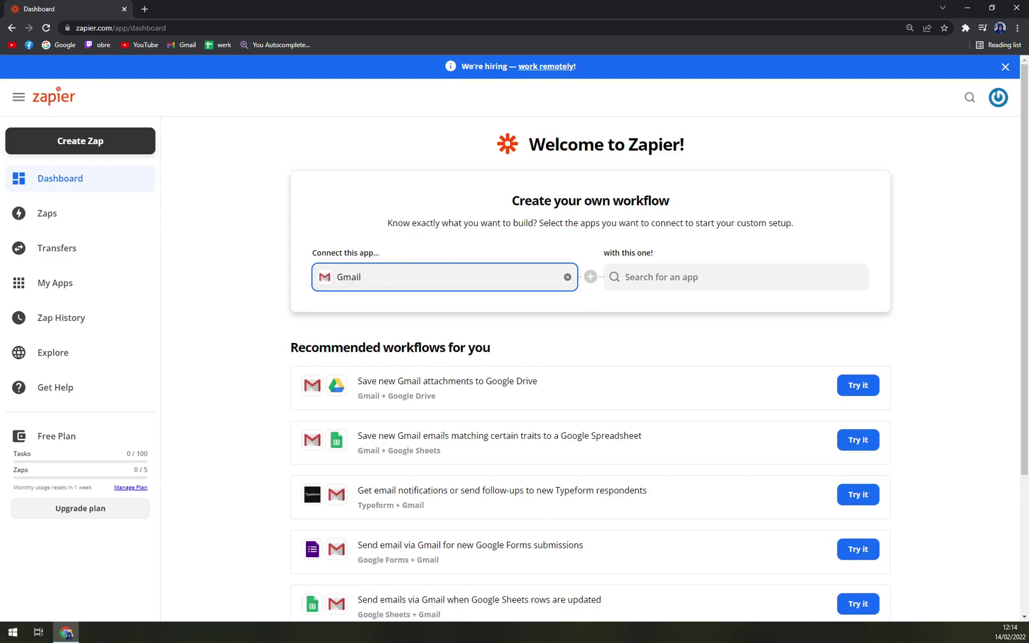
{"action": "left_click", "coordinate": [625, 279]}
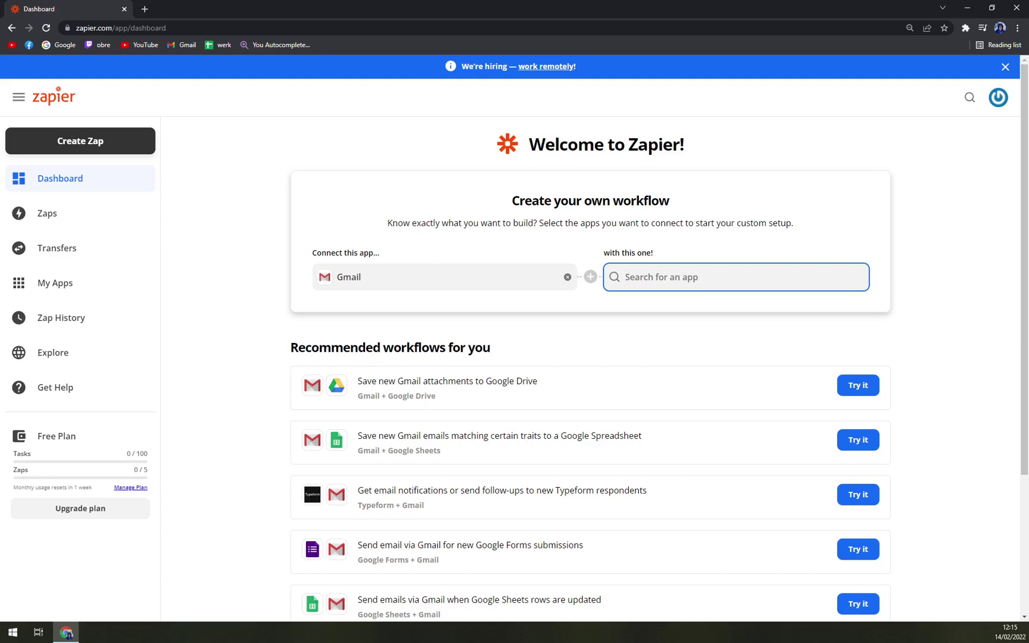
{"action": "type", "text": "drop"}
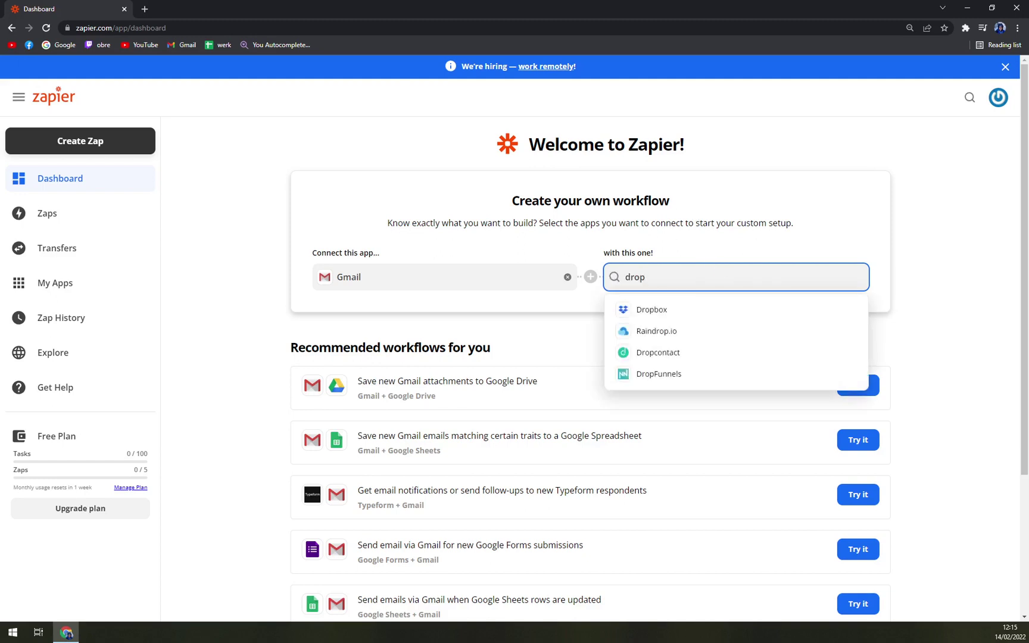
{"action": "left_click", "coordinate": [669, 315]}
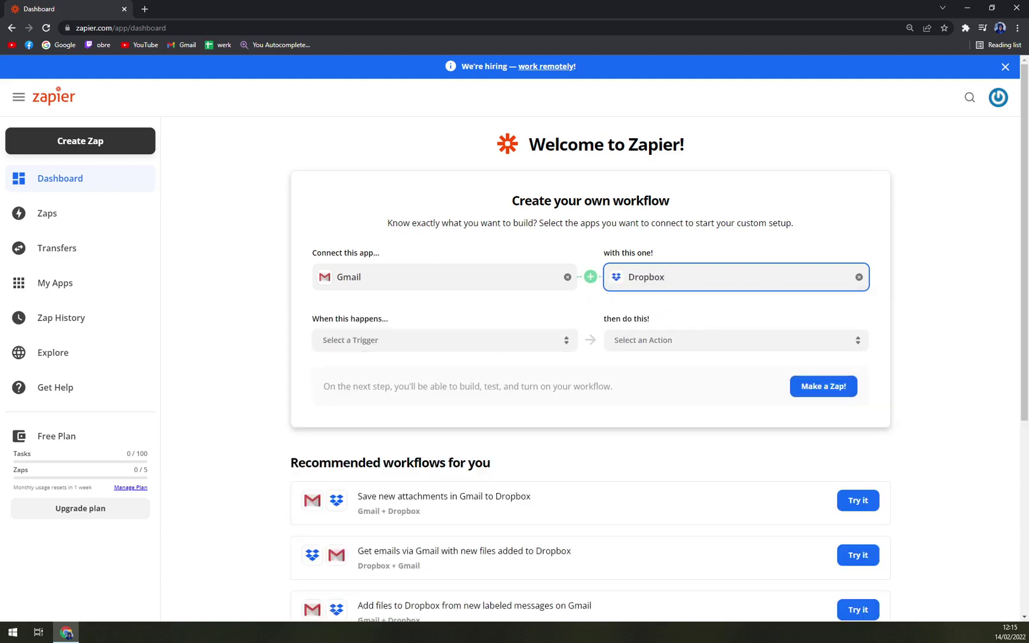
Review the available Gmail triggers and choose New Email as the workflow's trigger
{"action": "left_click", "coordinate": [367, 319]}
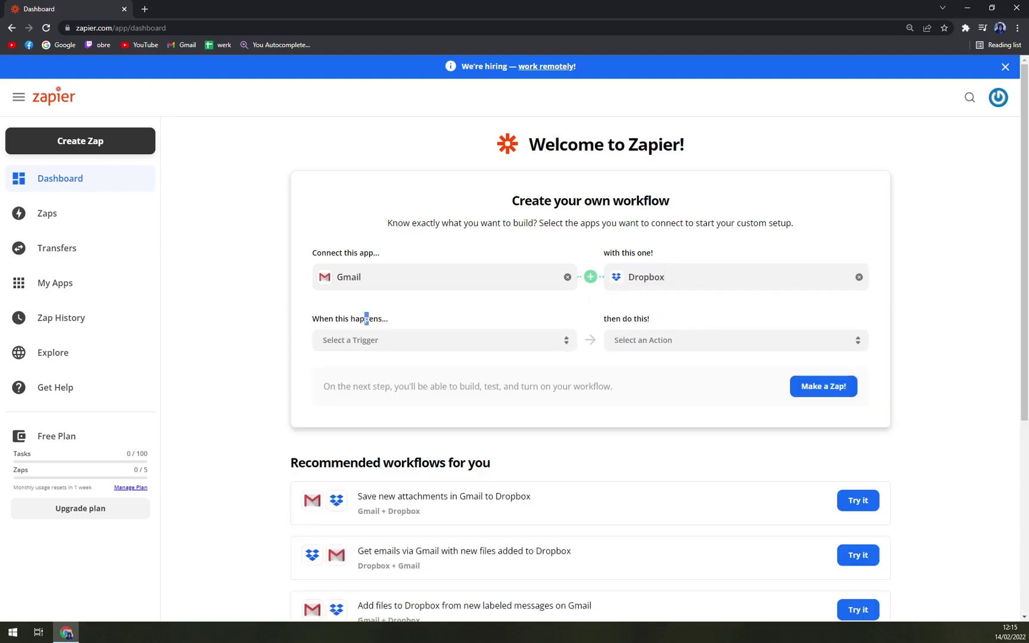
{"action": "double_click", "coordinate": [393, 346]}
{"action": "left_click", "coordinate": [276, 363]}
{"action": "left_click", "coordinate": [401, 343]}
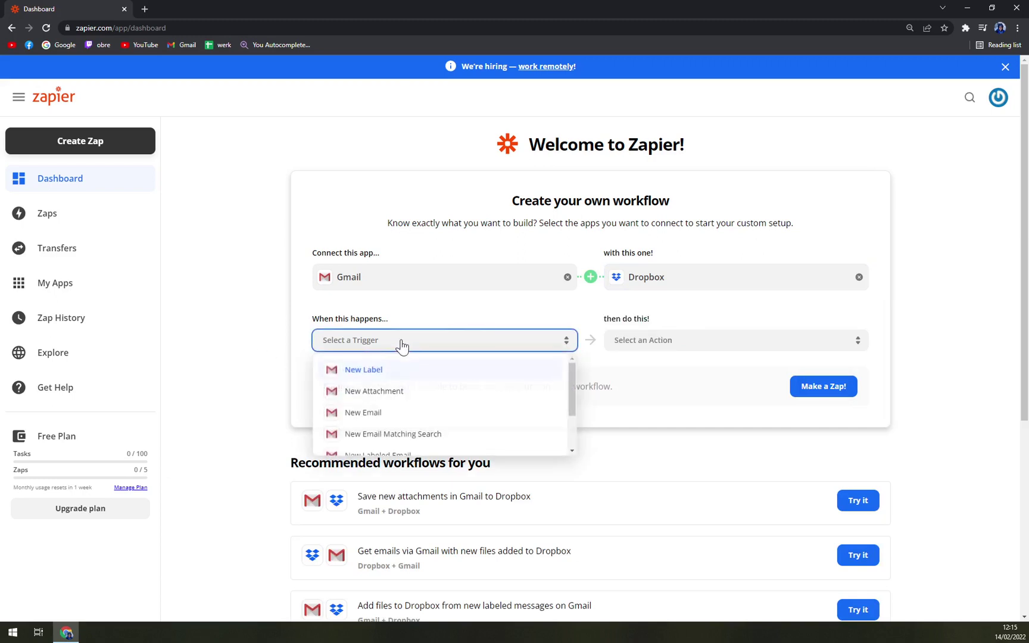
{"action": "scroll", "coordinate": [494, 372], "scroll_direction": "down", "scroll_amount": 2}
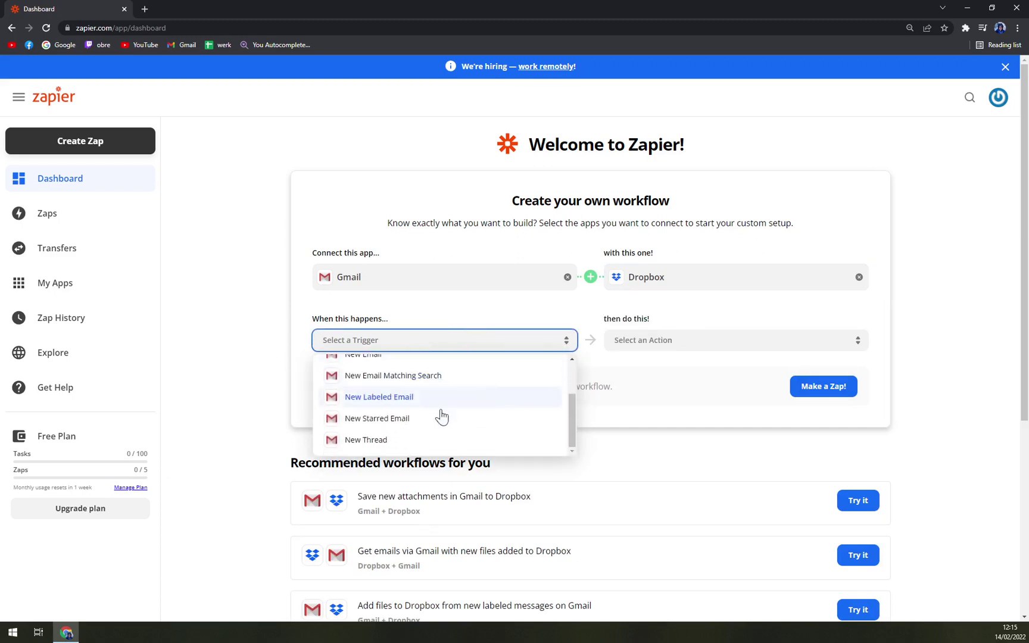
{"action": "scroll", "coordinate": [417, 410], "scroll_direction": "up", "scroll_amount": 2}
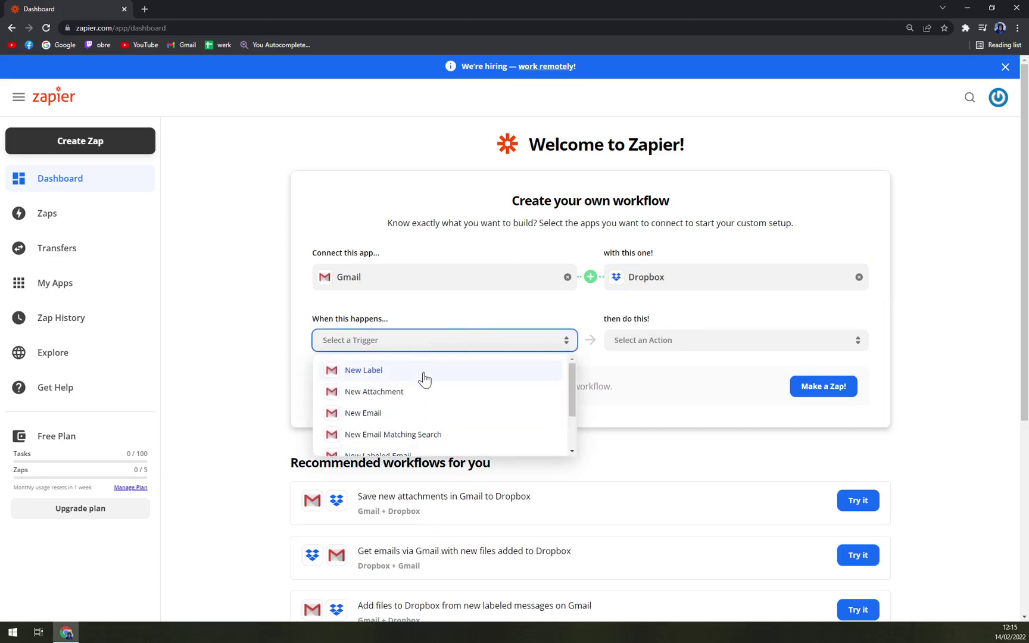
{"action": "scroll", "coordinate": [431, 398], "scroll_direction": "down", "scroll_amount": 2}
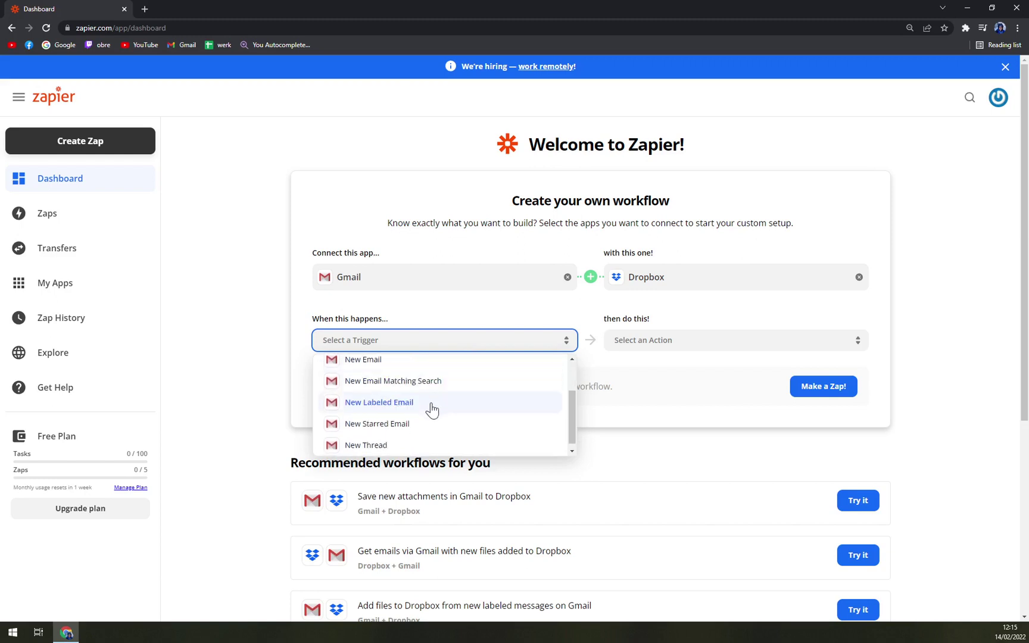
{"action": "scroll", "coordinate": [431, 409], "scroll_direction": "down", "scroll_amount": 1}
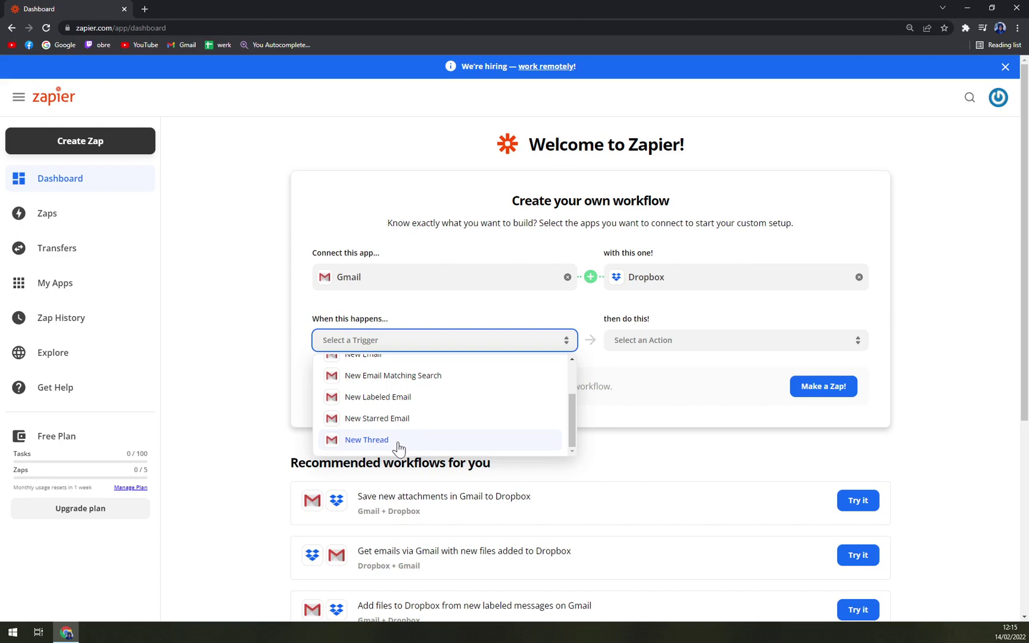
{"action": "scroll", "coordinate": [398, 447], "scroll_direction": "up", "scroll_amount": 2}
{"action": "left_click", "coordinate": [391, 415]}
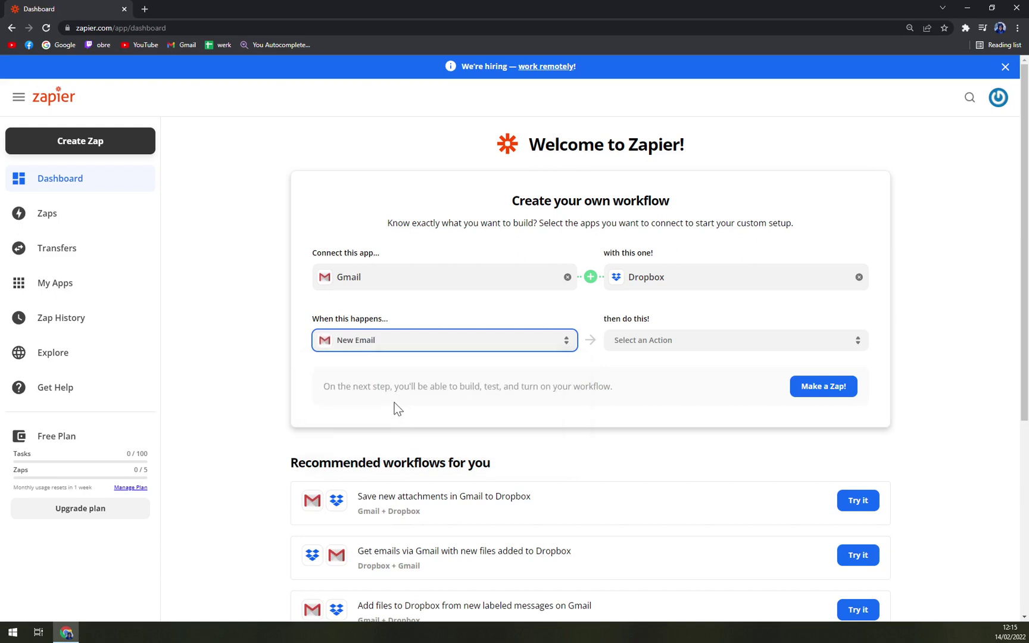
Choose Create Folder as the Dropbox action and open the Gmail-to-Dropbox workflow in the Zap editor
{"action": "left_click", "coordinate": [654, 348]}
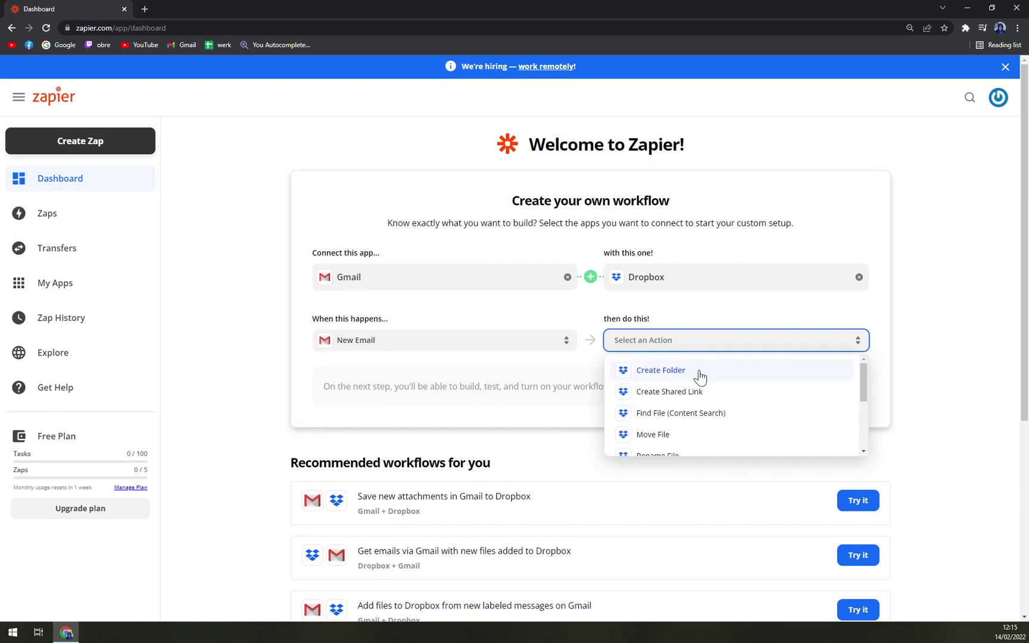
{"action": "scroll", "coordinate": [702, 417], "scroll_direction": "down", "scroll_amount": 2}
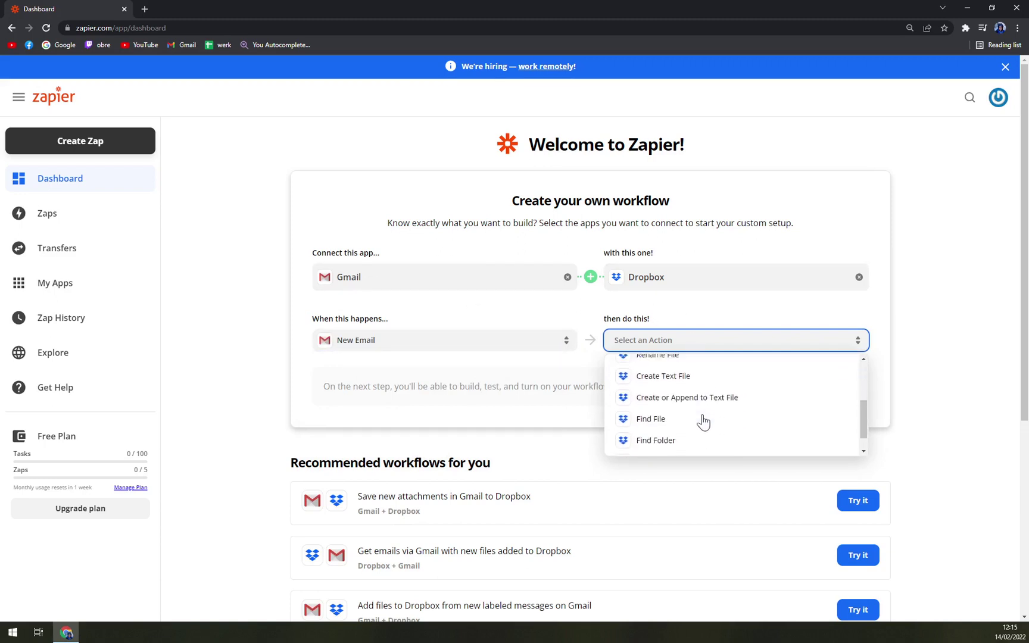
{"action": "scroll", "coordinate": [702, 420], "scroll_direction": "down", "scroll_amount": 1}
{"action": "scroll", "coordinate": [684, 381], "scroll_direction": "up", "scroll_amount": 3}
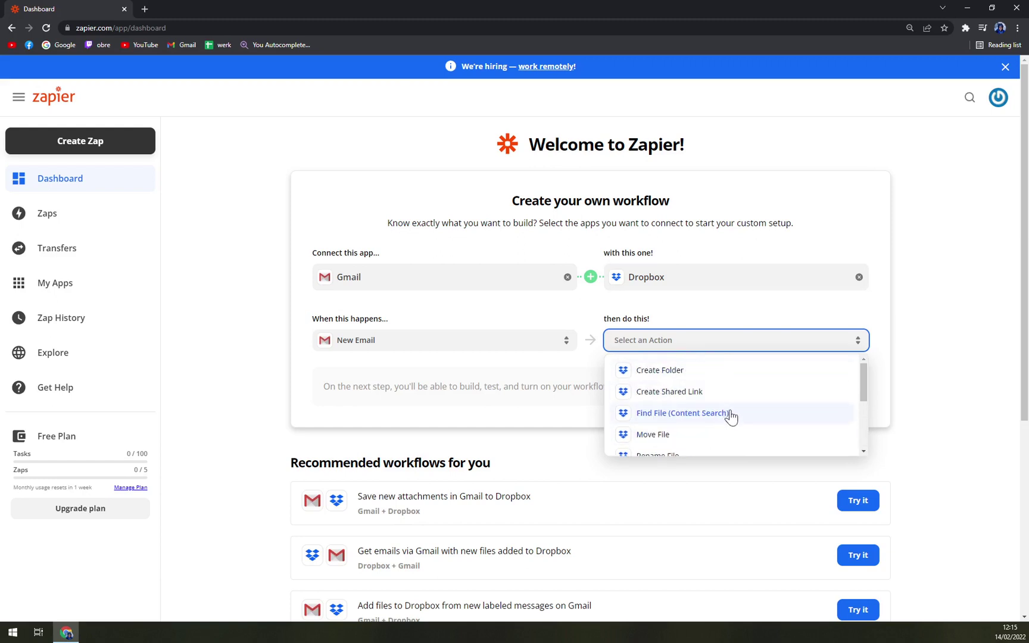
{"action": "scroll", "coordinate": [685, 416], "scroll_direction": "down", "scroll_amount": 2}
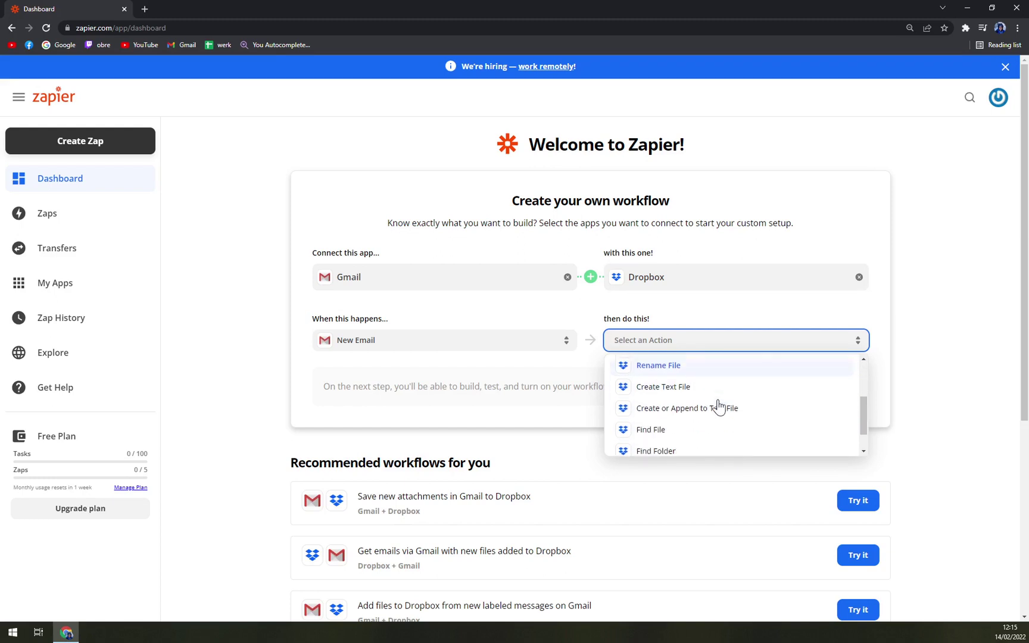
{"action": "scroll", "coordinate": [715, 402], "scroll_direction": "down", "scroll_amount": 1}
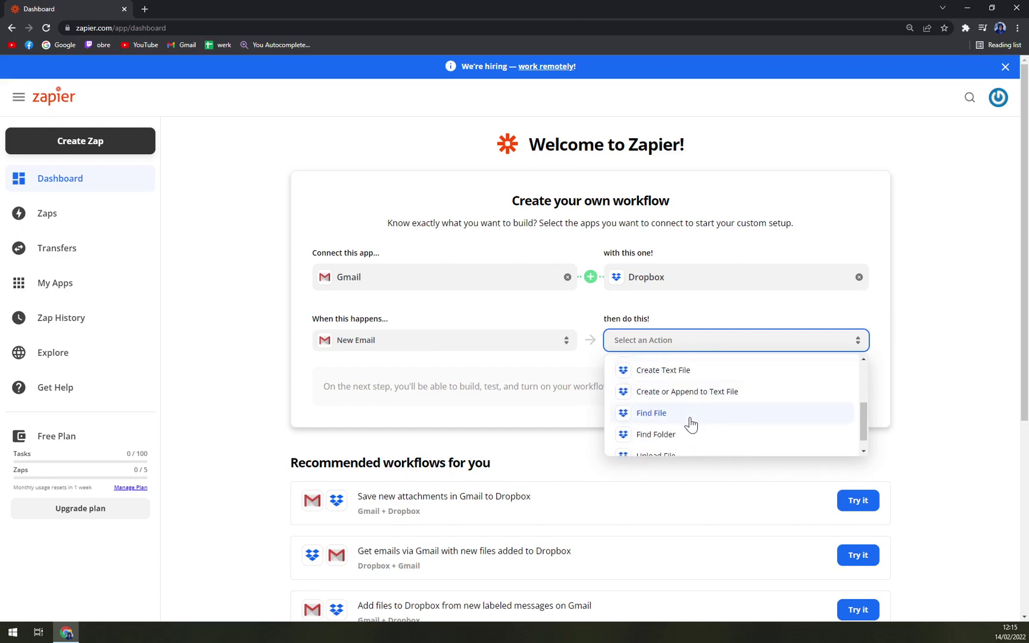
{"action": "scroll", "coordinate": [691, 423], "scroll_direction": "down", "scroll_amount": 1}
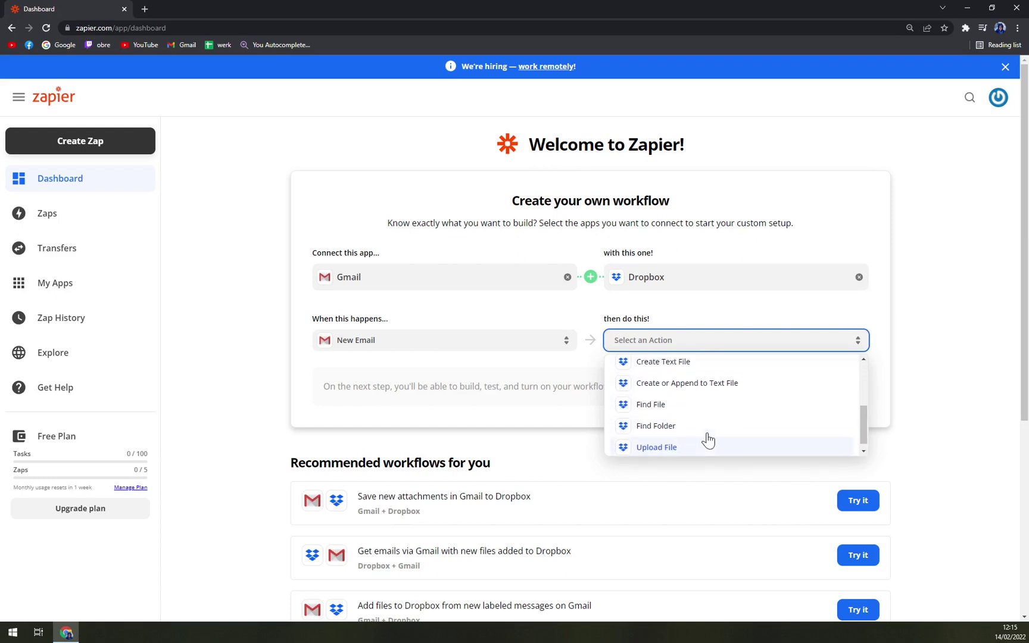
{"action": "scroll", "coordinate": [712, 432], "scroll_direction": "up", "scroll_amount": 4}
{"action": "left_click", "coordinate": [682, 379]}
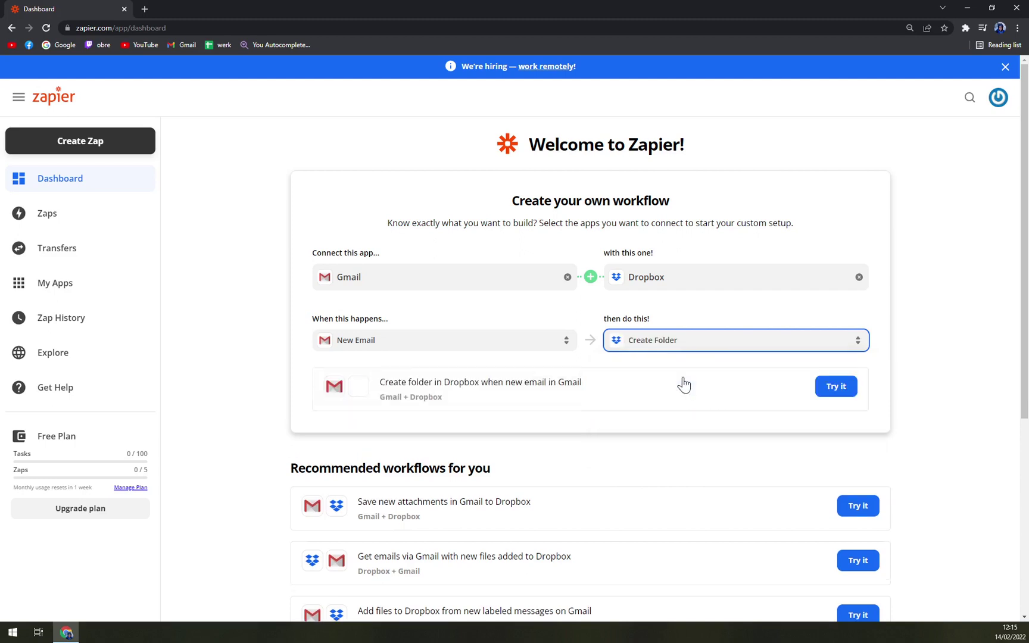
{"action": "left_click", "coordinate": [829, 388]}
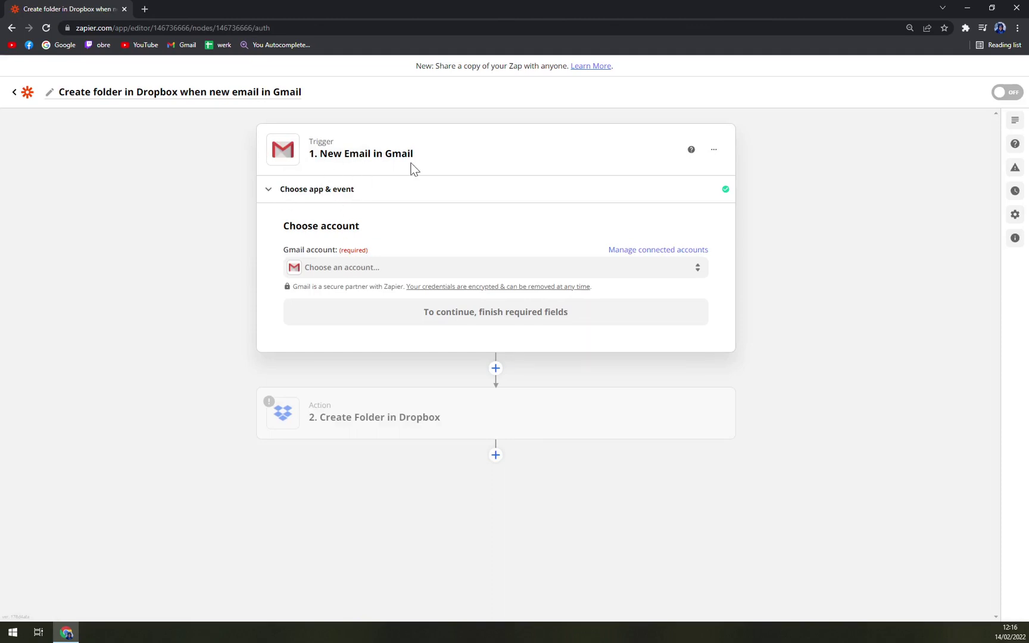
Reopen the Gmail trigger's event settings, review the available events and keep New Email
{"action": "left_click", "coordinate": [356, 190]}
{"action": "left_click", "coordinate": [357, 287]}
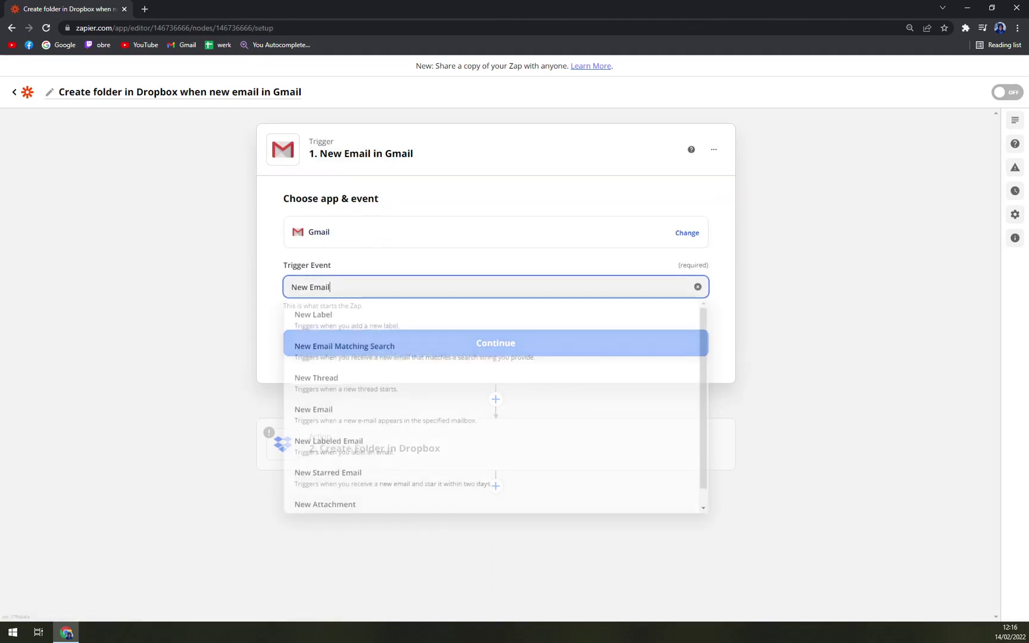
{"action": "scroll", "coordinate": [395, 395], "scroll_direction": "down", "scroll_amount": 1}
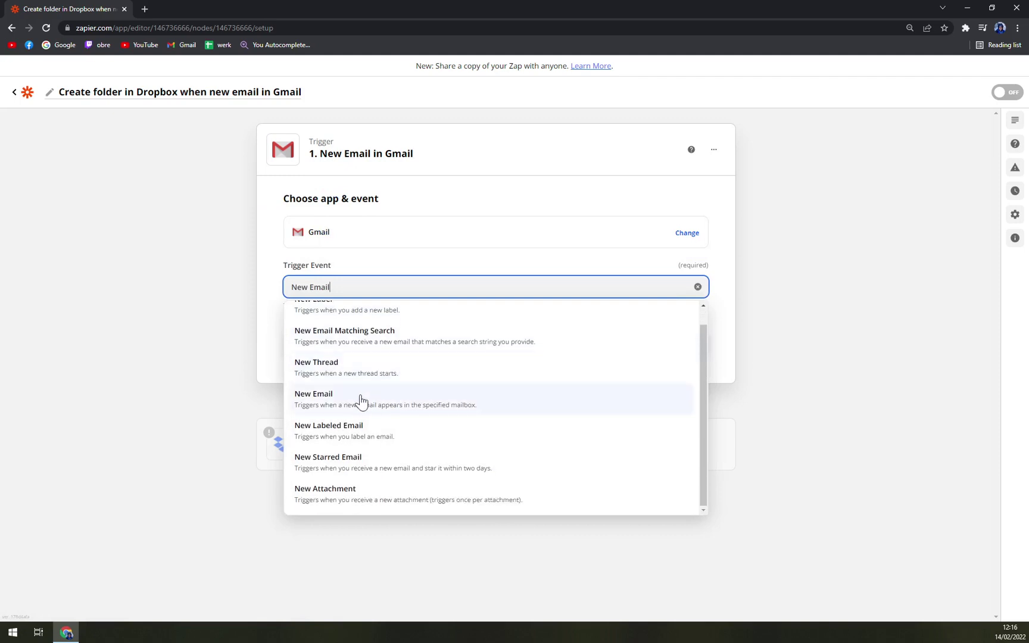
{"action": "left_click", "coordinate": [361, 399]}
{"action": "left_click", "coordinate": [478, 352]}
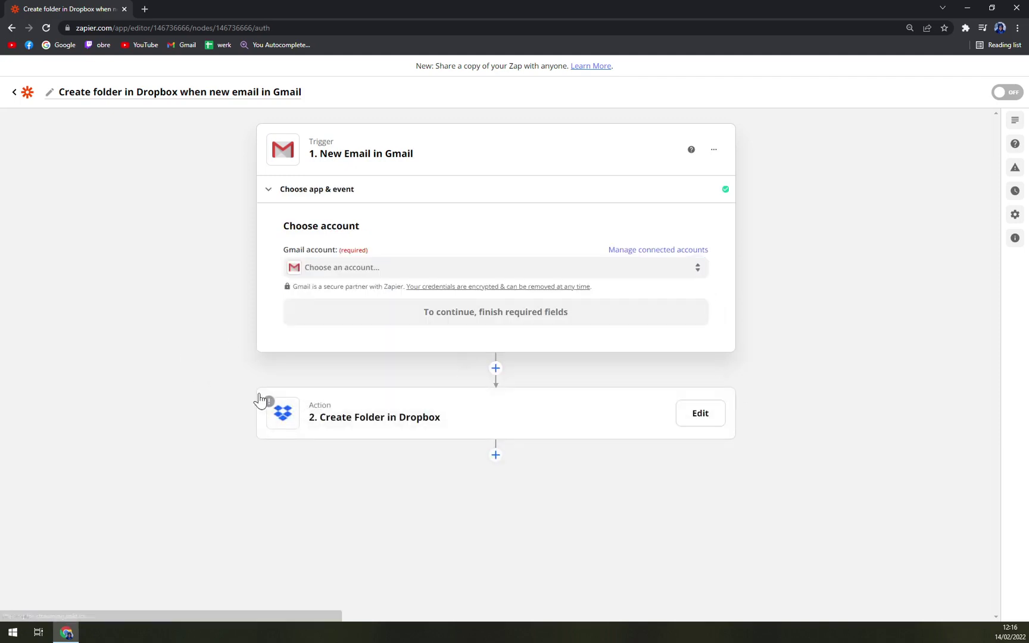
Choose the existing Gmail account for the trigger and reconnect it by granting Zapier access to the Google account
{"action": "left_click", "coordinate": [321, 274]}
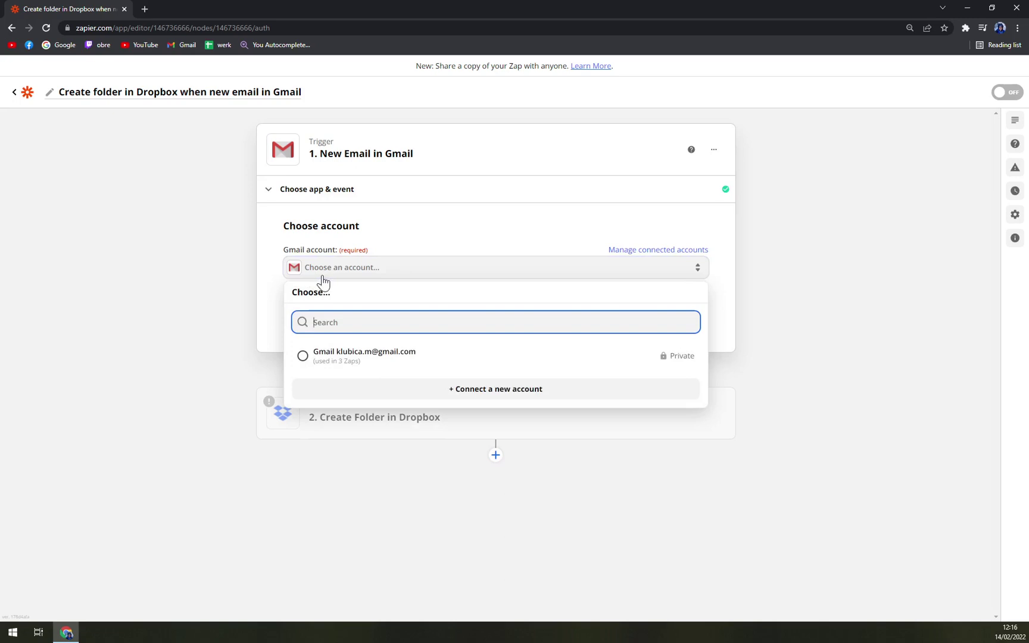
{"action": "left_click", "coordinate": [354, 360]}
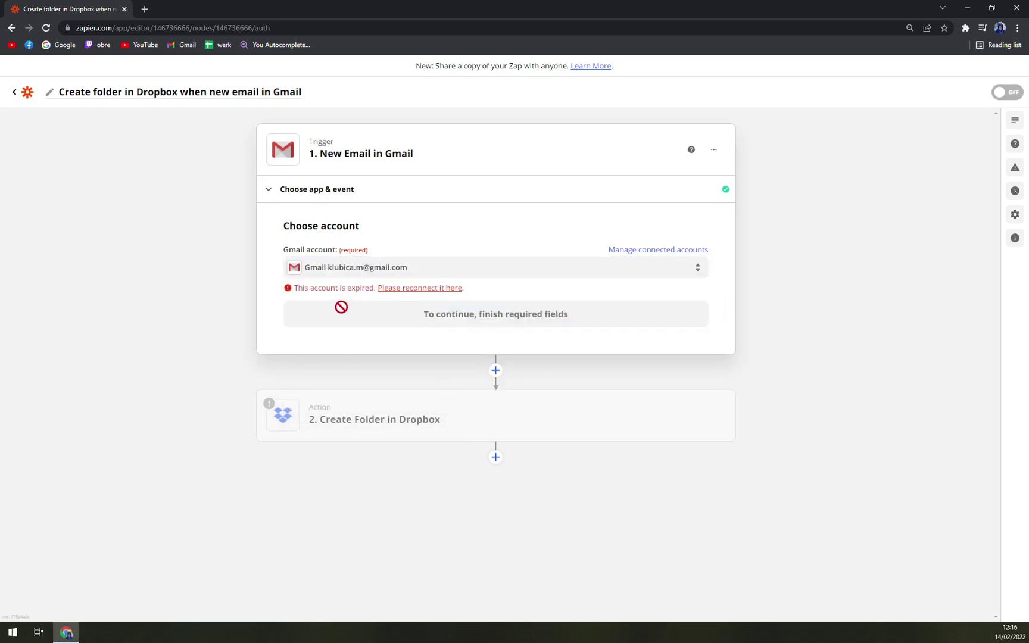
{"action": "left_click", "coordinate": [411, 289]}
{"action": "left_click", "coordinate": [212, 212]}
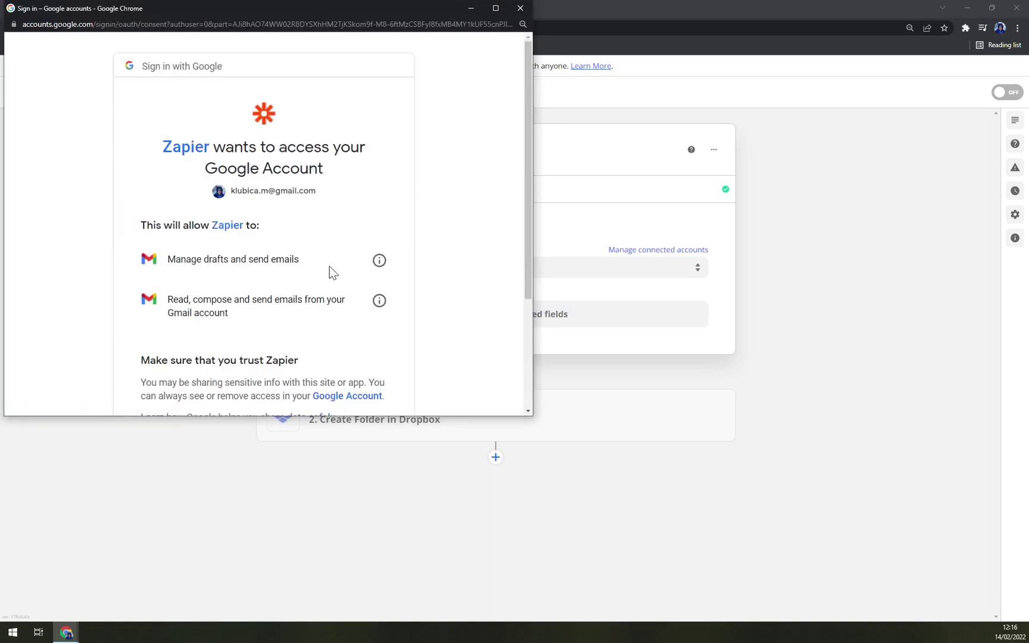
{"action": "scroll", "coordinate": [330, 267], "scroll_direction": "down", "scroll_amount": 3}
{"action": "left_click", "coordinate": [325, 322]}
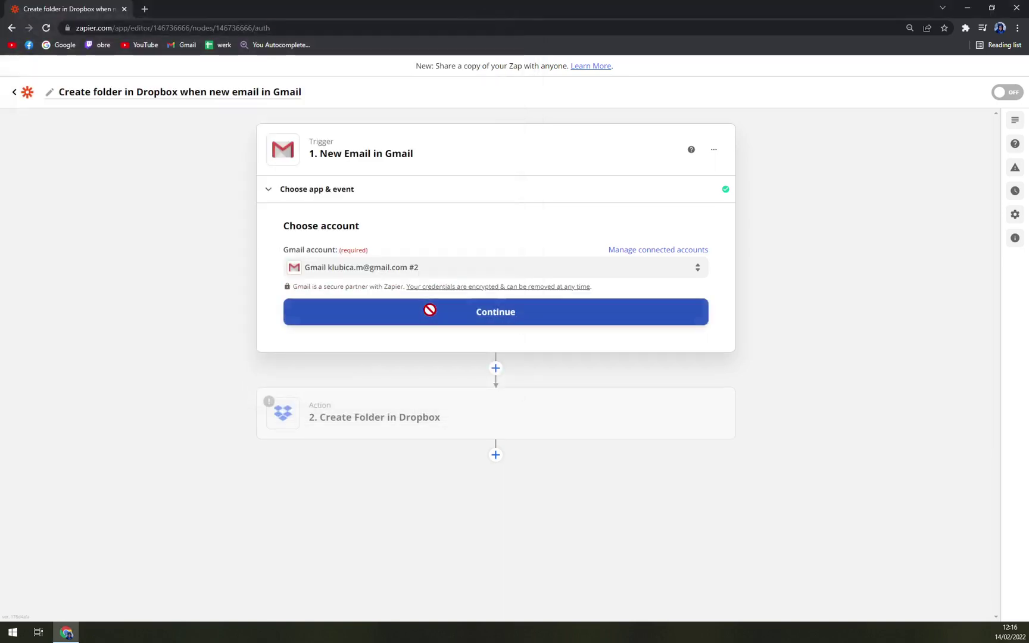
{"action": "left_click", "coordinate": [470, 310]}
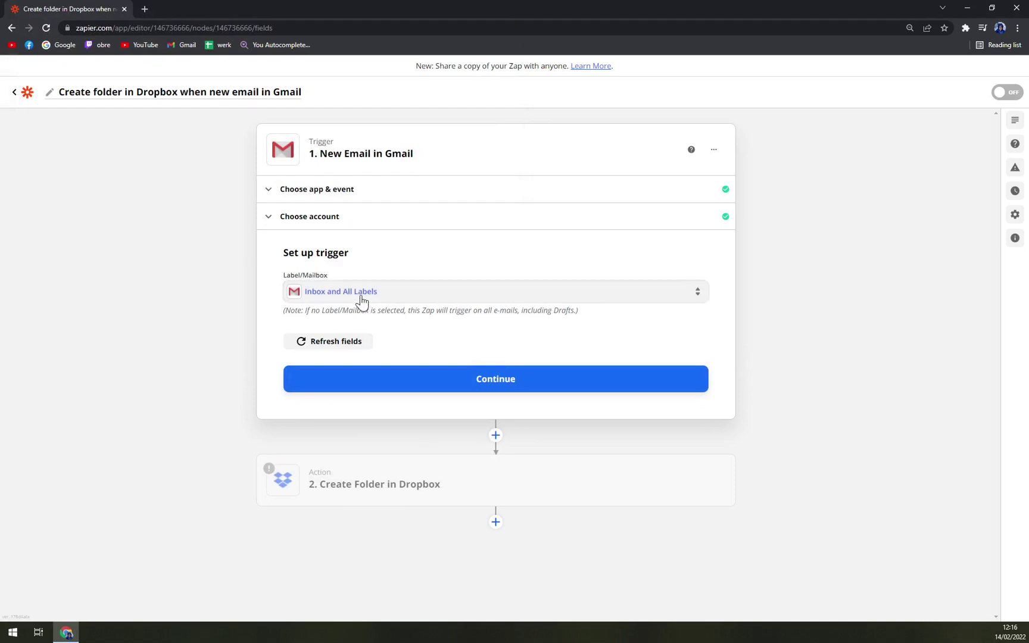
Look through the label/mailbox options and set the trigger's label to CHAT
{"action": "left_click", "coordinate": [361, 298]}
{"action": "scroll", "coordinate": [381, 405], "scroll_direction": "down", "scroll_amount": 5}
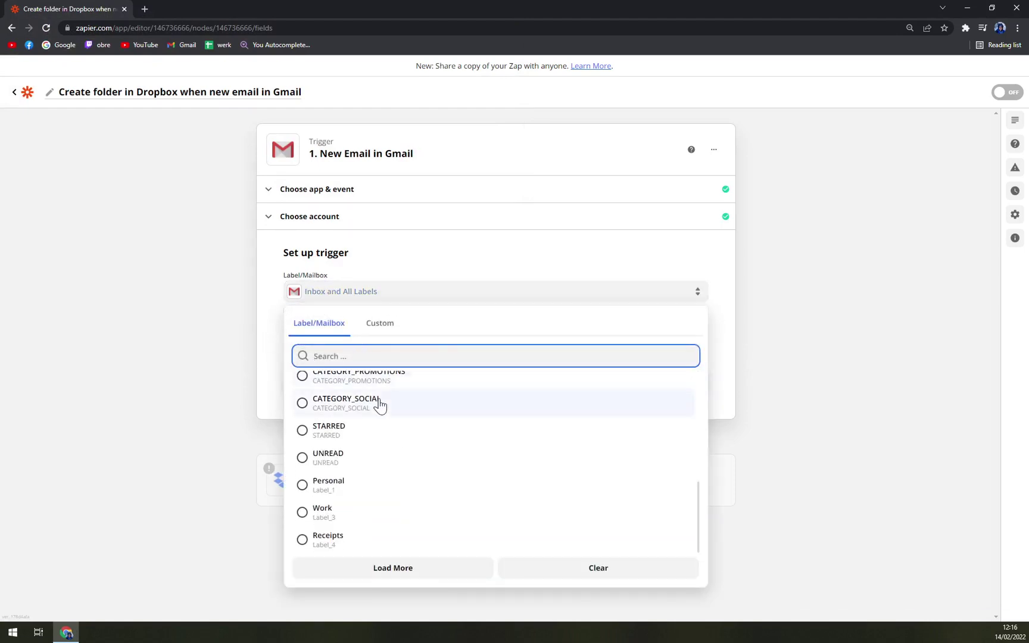
{"action": "scroll", "coordinate": [381, 411], "scroll_direction": "up", "scroll_amount": 6}
{"action": "left_click", "coordinate": [201, 395]}
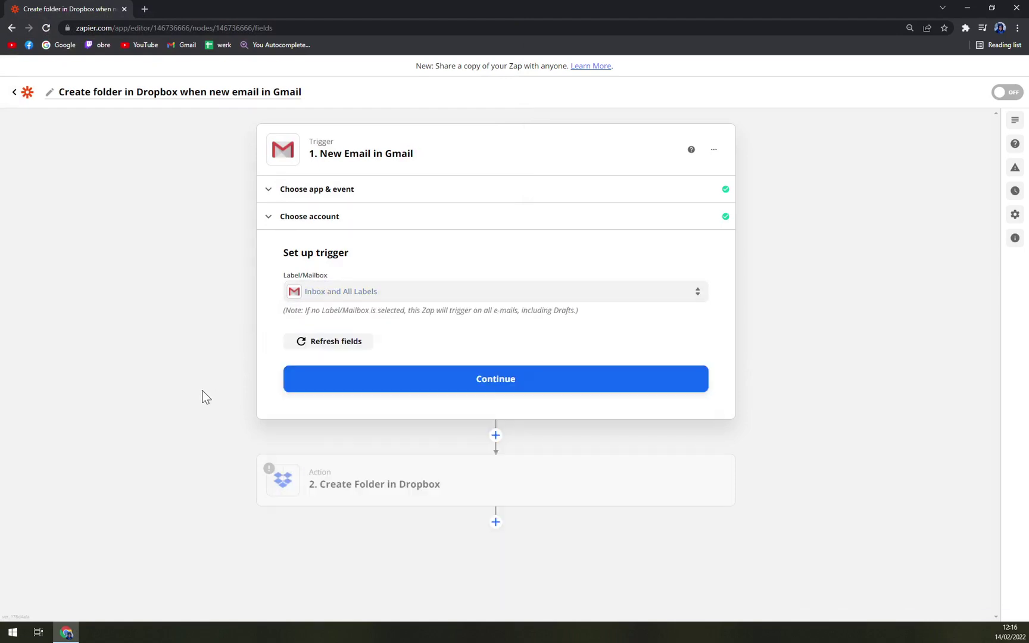
{"action": "left_click", "coordinate": [335, 300]}
{"action": "left_click", "coordinate": [372, 384]}
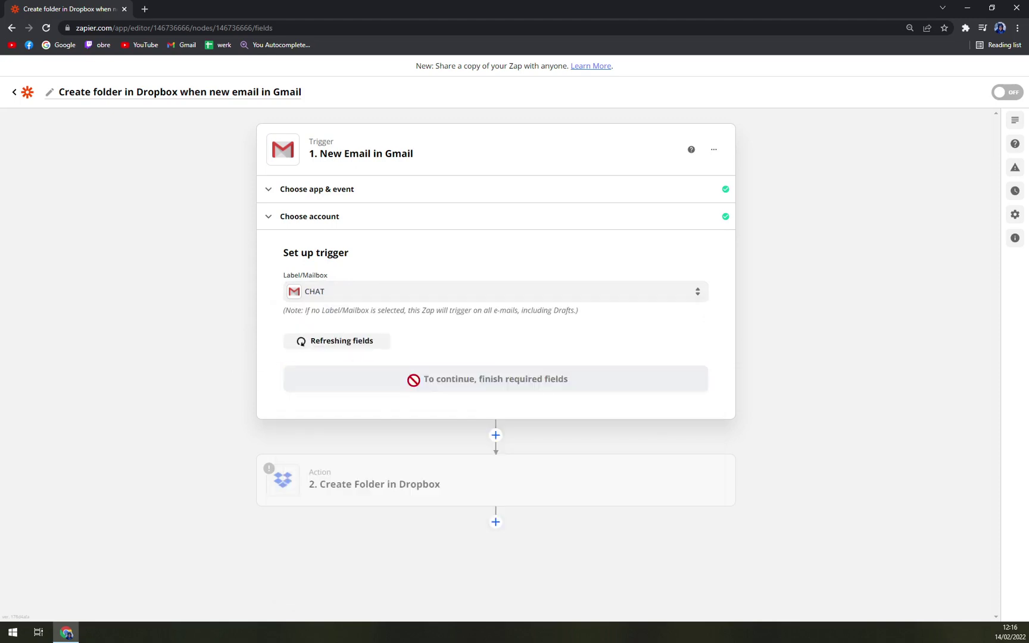
{"action": "left_click", "coordinate": [487, 384]}
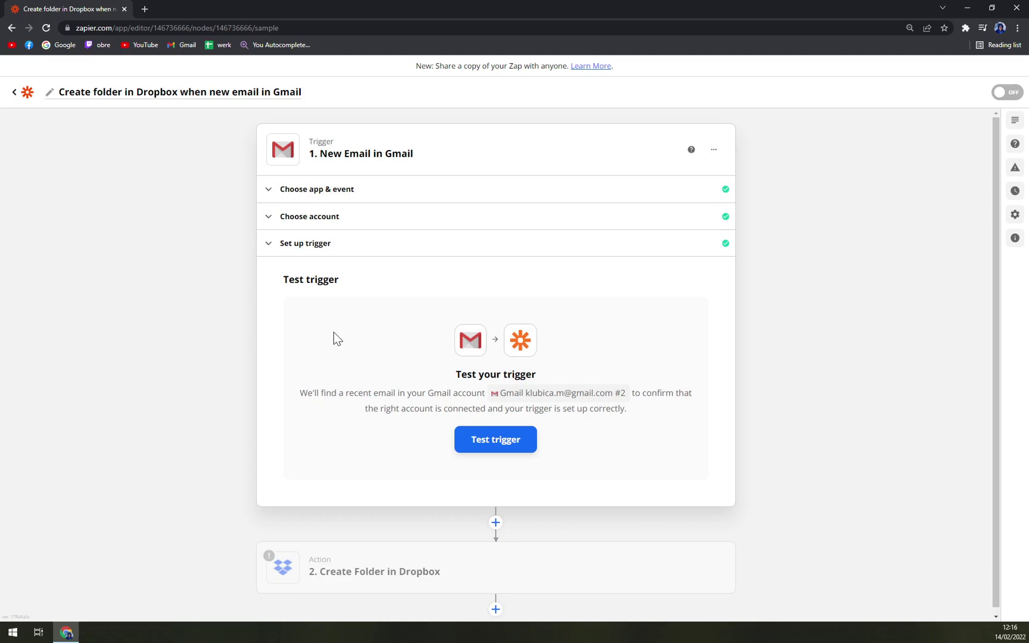
Test the New Email trigger and examine the sample email's data, proceeding to the Dropbox action
{"action": "left_click", "coordinate": [485, 437]}
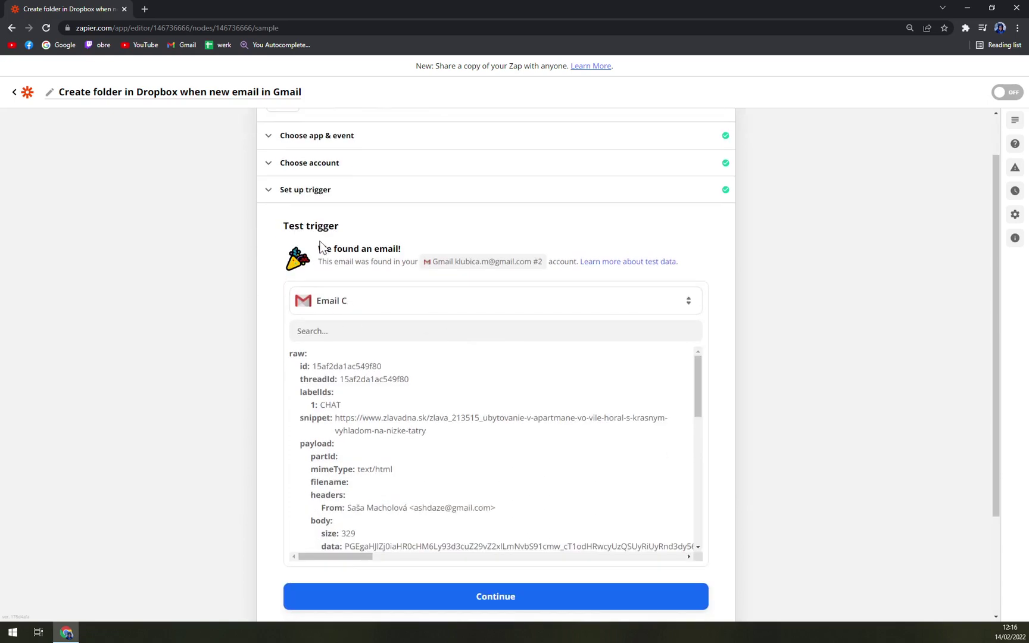
{"action": "left_click_drag", "start_coordinate": [319, 247], "coordinate": [437, 259]}
{"action": "left_click", "coordinate": [442, 239]}
{"action": "scroll", "coordinate": [408, 201], "scroll_direction": "down", "scroll_amount": 2}
{"action": "scroll", "coordinate": [650, 360], "scroll_direction": "down", "scroll_amount": 3}
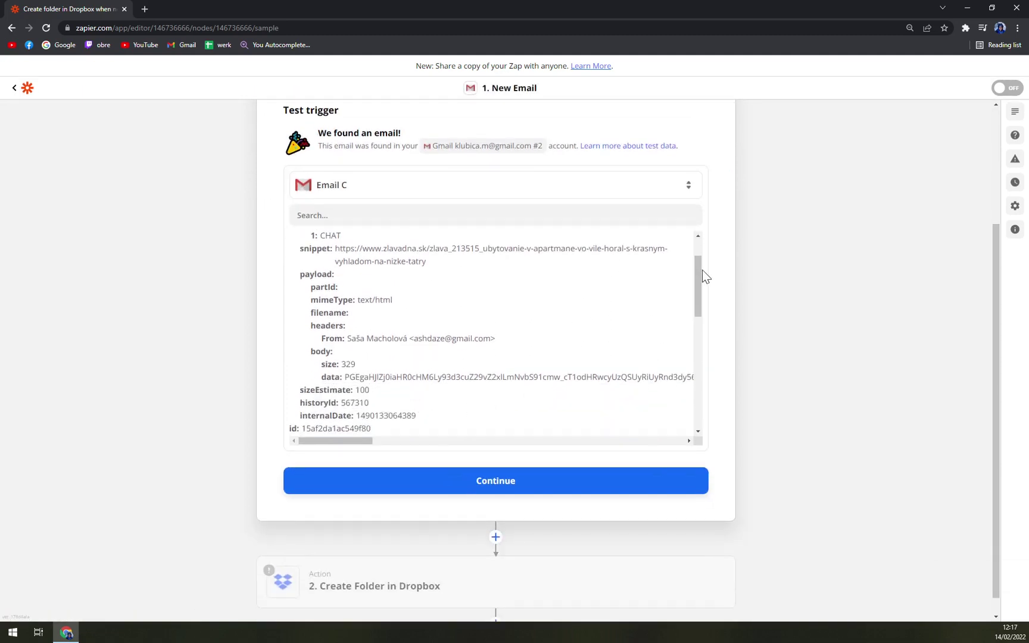
{"action": "left_click_drag", "start_coordinate": [700, 272], "coordinate": [700, 239]}
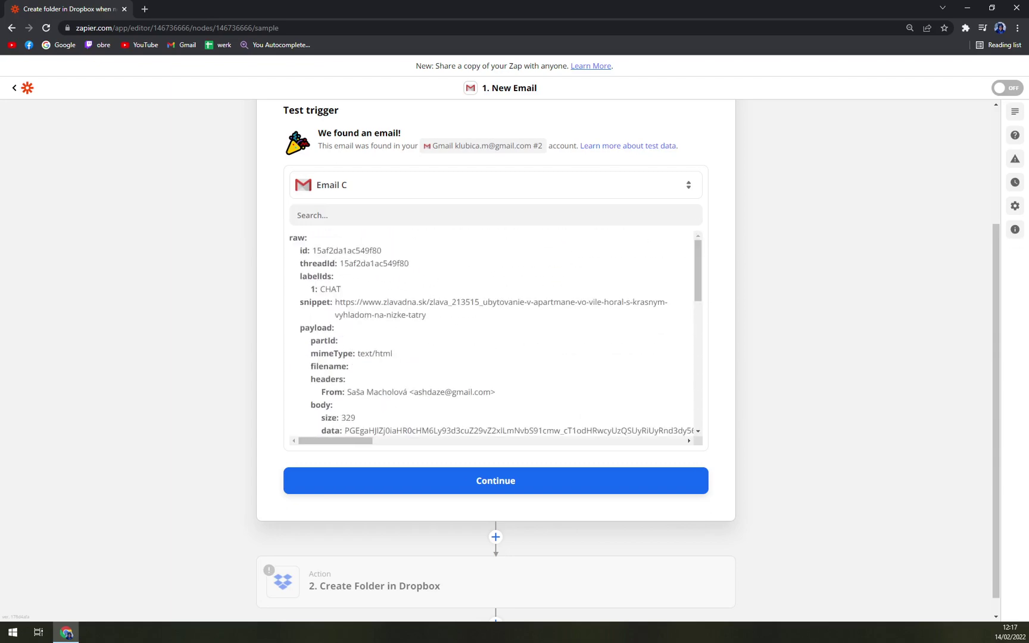
{"action": "scroll", "coordinate": [405, 371], "scroll_direction": "up", "scroll_amount": 3}
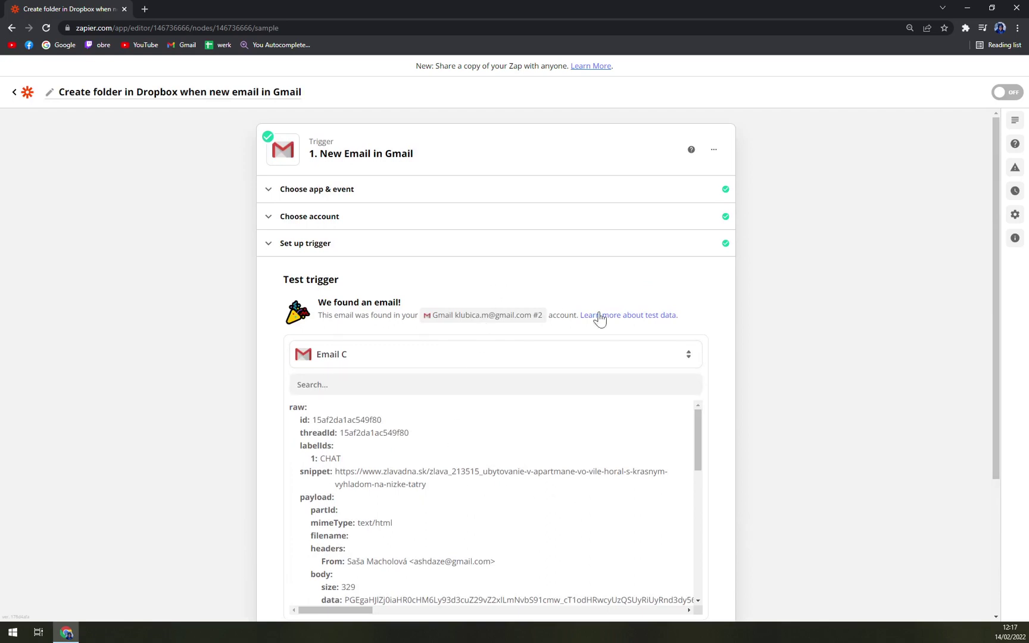
{"action": "scroll", "coordinate": [648, 432], "scroll_direction": "down", "scroll_amount": 10}
{"action": "scroll", "coordinate": [737, 424], "scroll_direction": "down", "scroll_amount": 3}
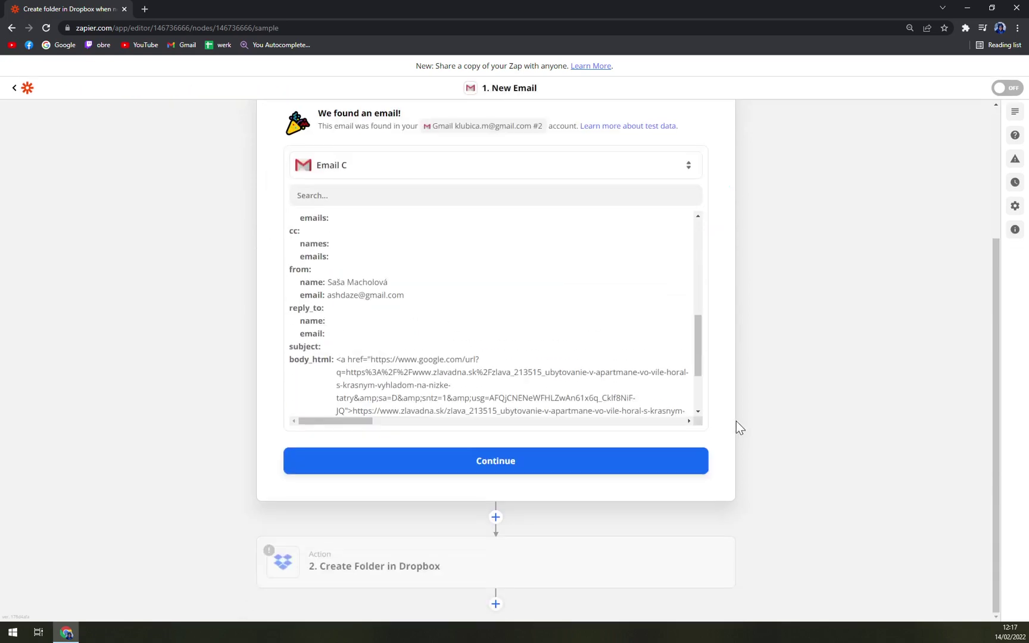
{"action": "left_click", "coordinate": [524, 470]}
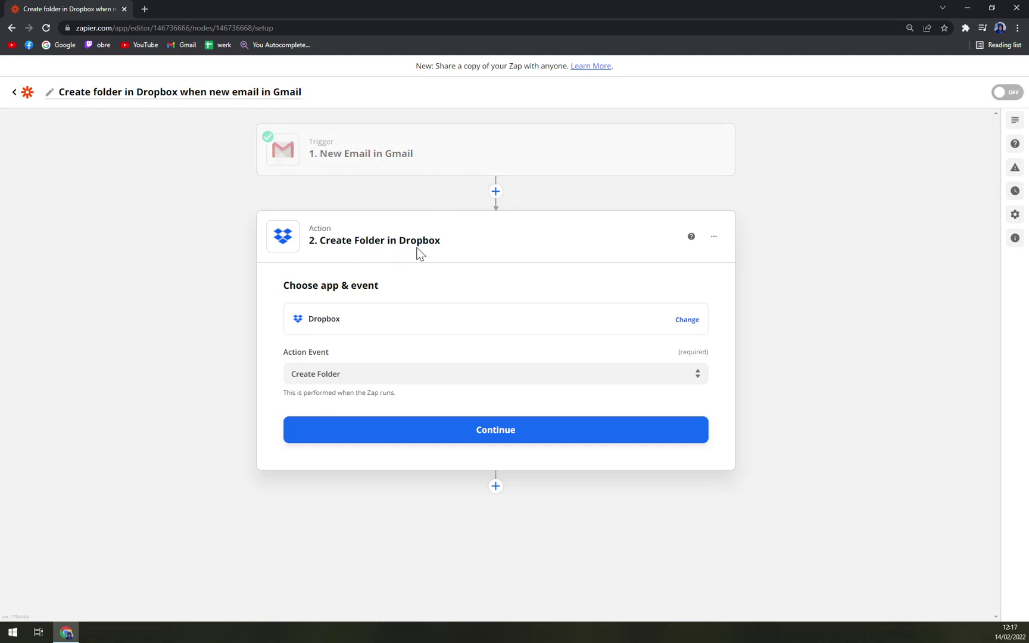
Rename the Zap as DROPBOX GMAIL
{"action": "left_click", "coordinate": [713, 246]}
{"action": "left_click", "coordinate": [801, 274]}
{"action": "left_click", "coordinate": [158, 100]}
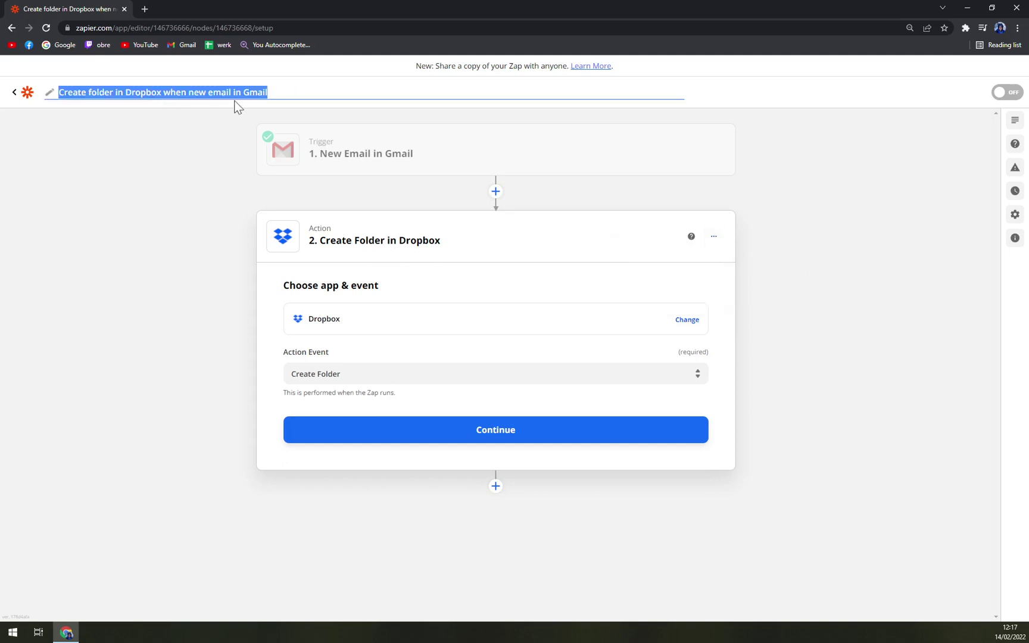
{"action": "type", "text": "DR"}
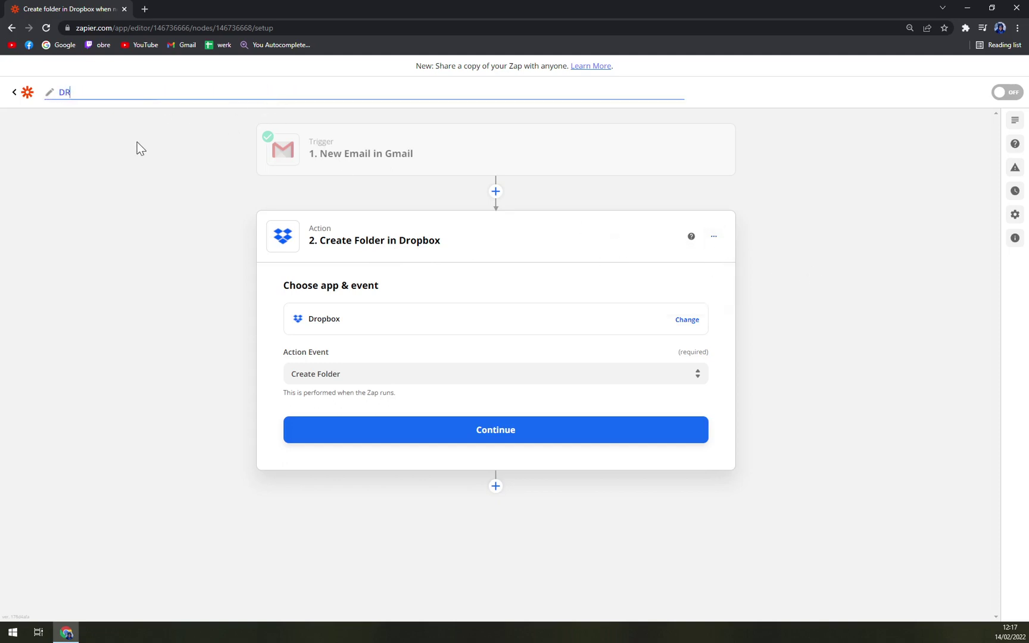
{"action": "type", "text": "OPBOX GMAIL"}
{"action": "key", "text": "Return"}
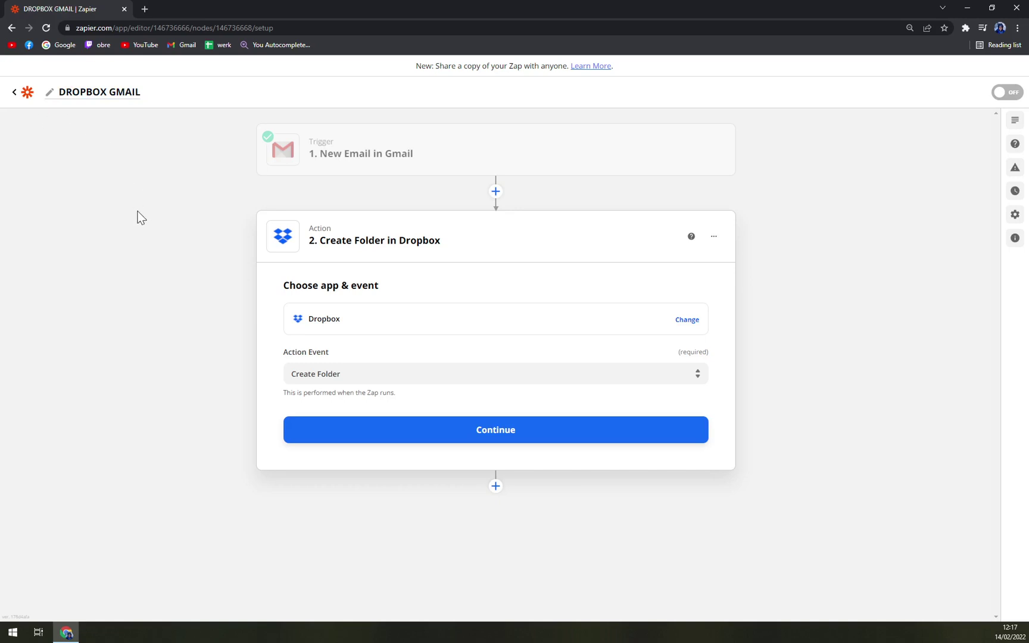
Review the Dropbox action events, keep Create Folder and continue to the account selection
{"action": "left_click", "coordinate": [393, 374]}
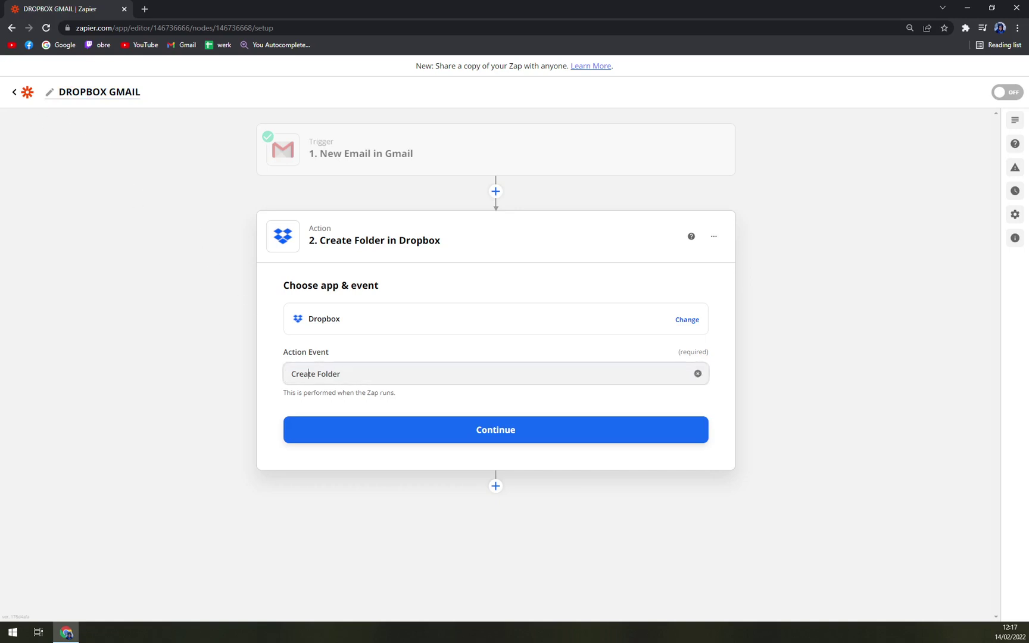
{"action": "scroll", "coordinate": [408, 447], "scroll_direction": "down", "scroll_amount": 3}
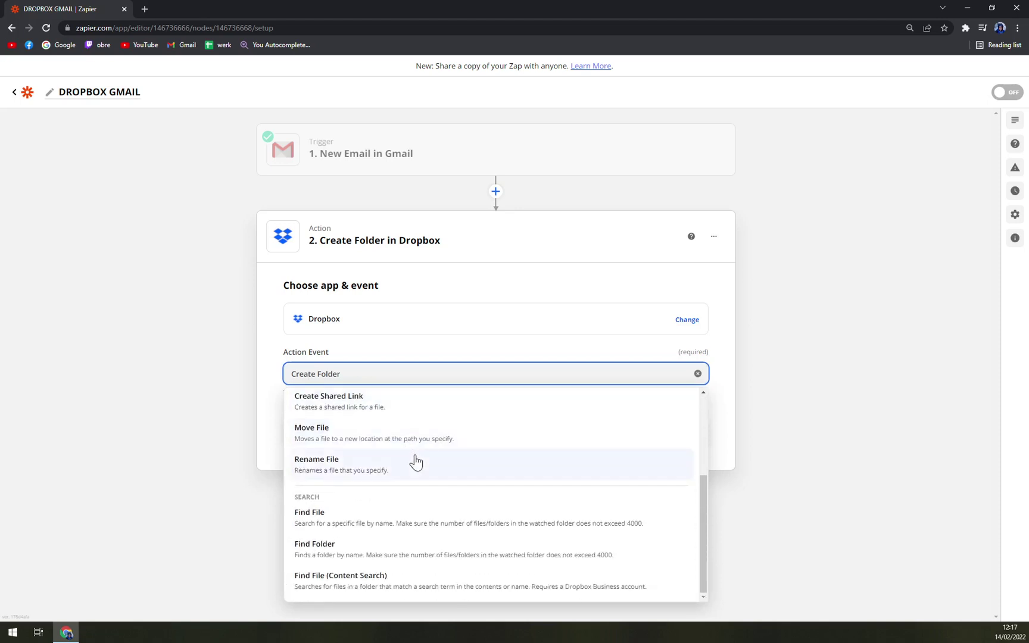
{"action": "scroll", "coordinate": [381, 481], "scroll_direction": "up", "scroll_amount": 3}
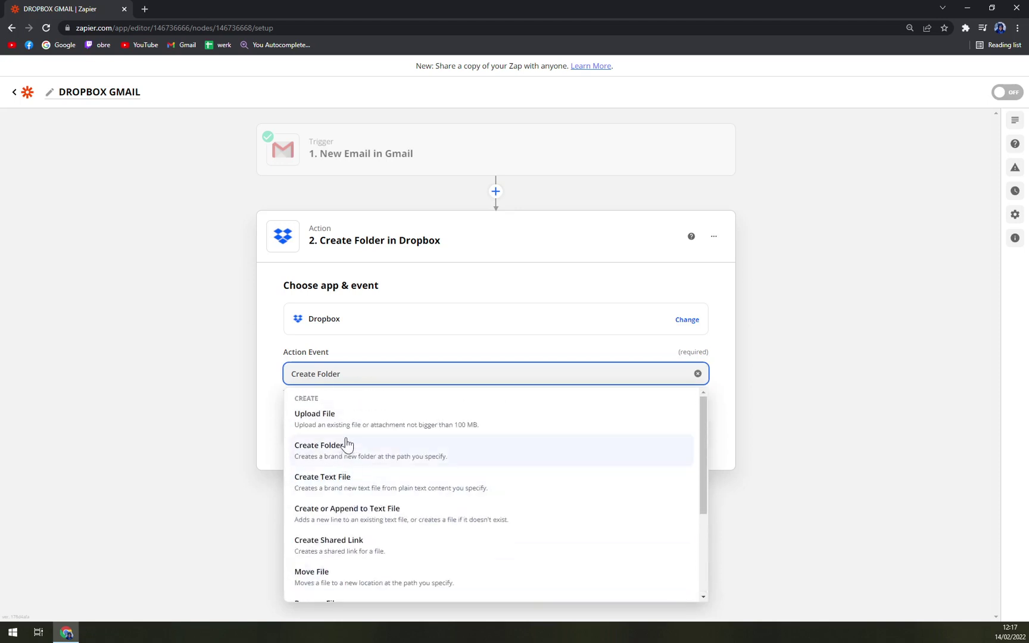
{"action": "left_click", "coordinate": [340, 453]}
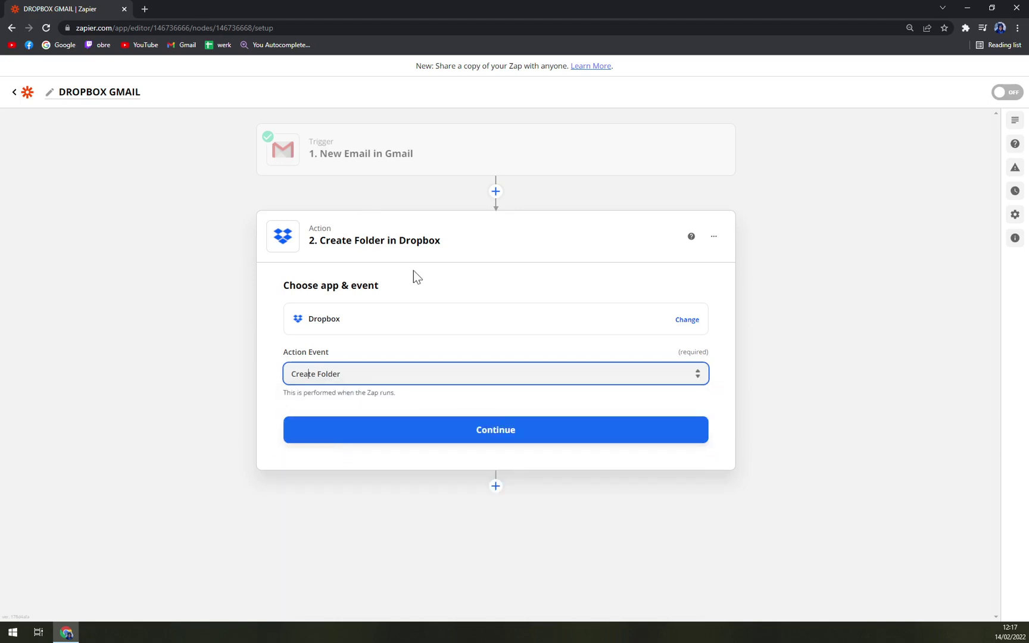
{"action": "left_click", "coordinate": [477, 435]}
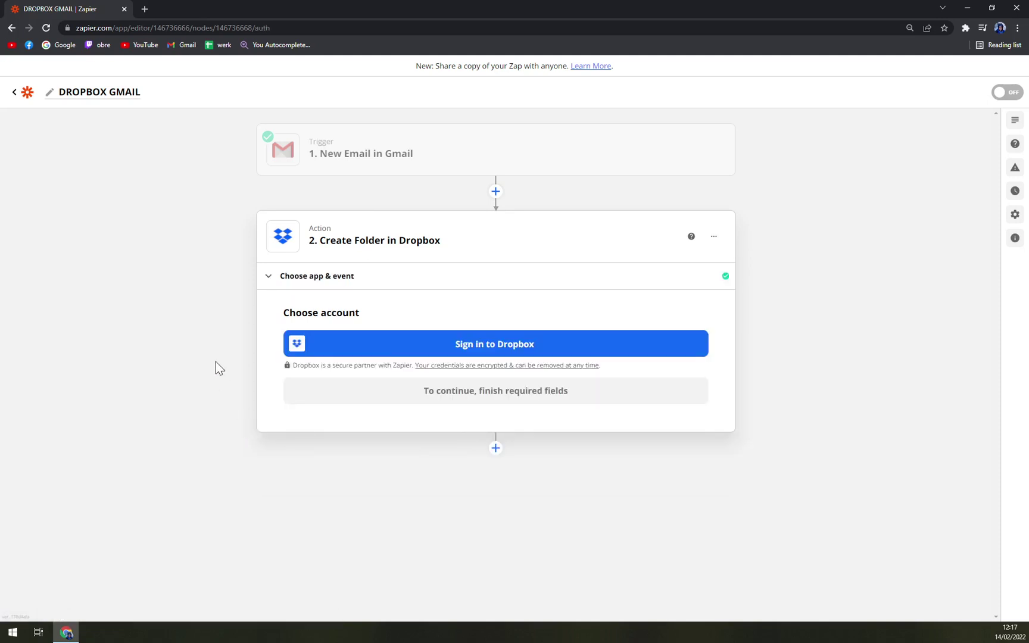
Try to link Dropbox to the Zap by signing in with the Google account, and accept the Dropbox site's cookies
{"action": "left_click", "coordinate": [551, 345]}
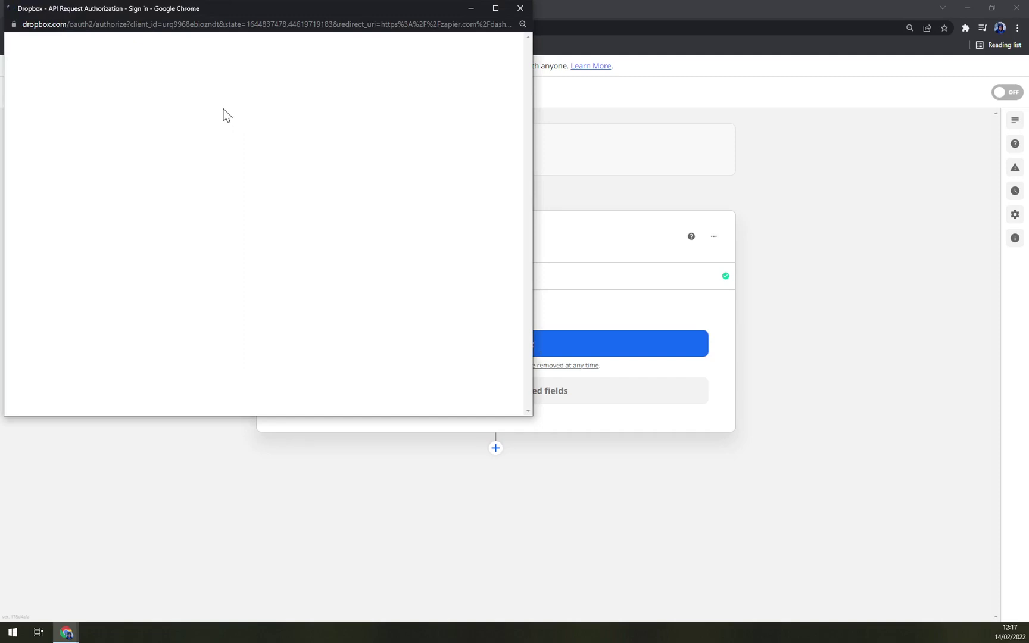
{"action": "left_click", "coordinate": [280, 206]}
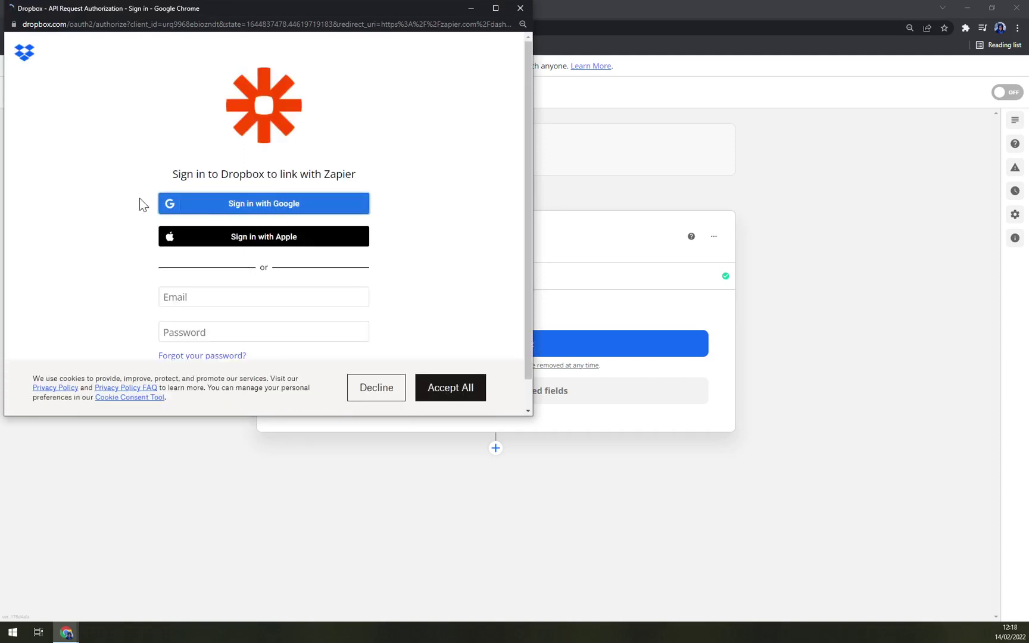
{"action": "left_click", "coordinate": [223, 216]}
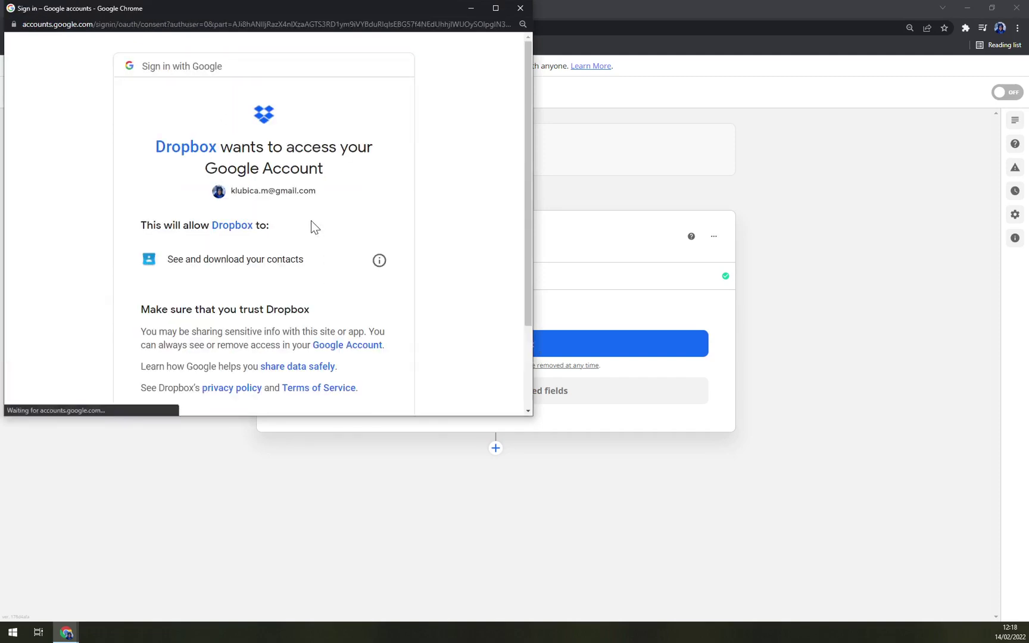
{"action": "scroll", "coordinate": [338, 204], "scroll_direction": "down", "scroll_amount": 2}
{"action": "left_click", "coordinate": [326, 317]}
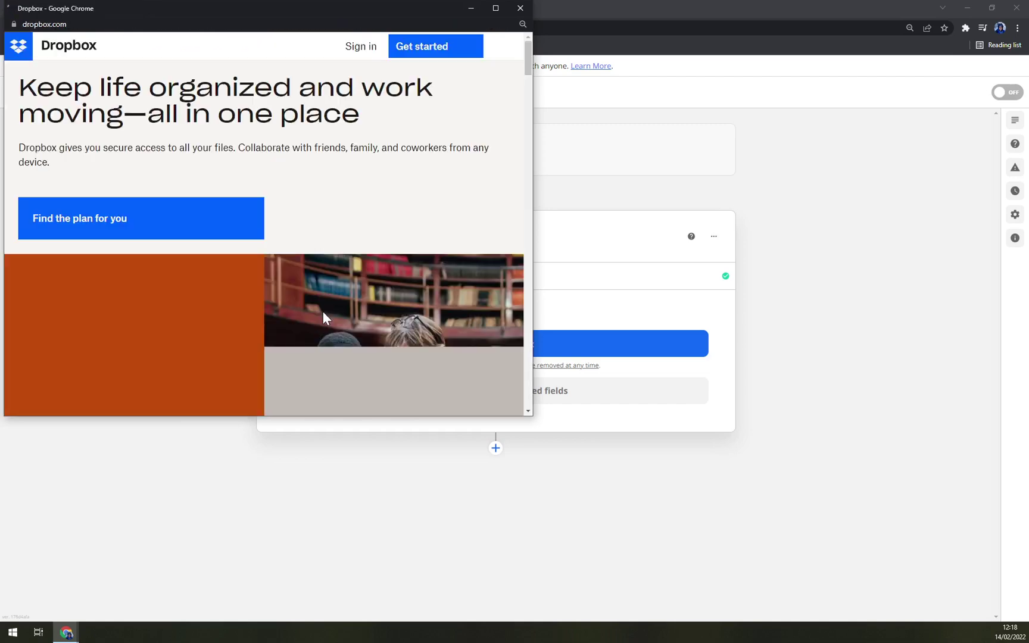
{"action": "scroll", "coordinate": [468, 330], "scroll_direction": "down", "scroll_amount": 6}
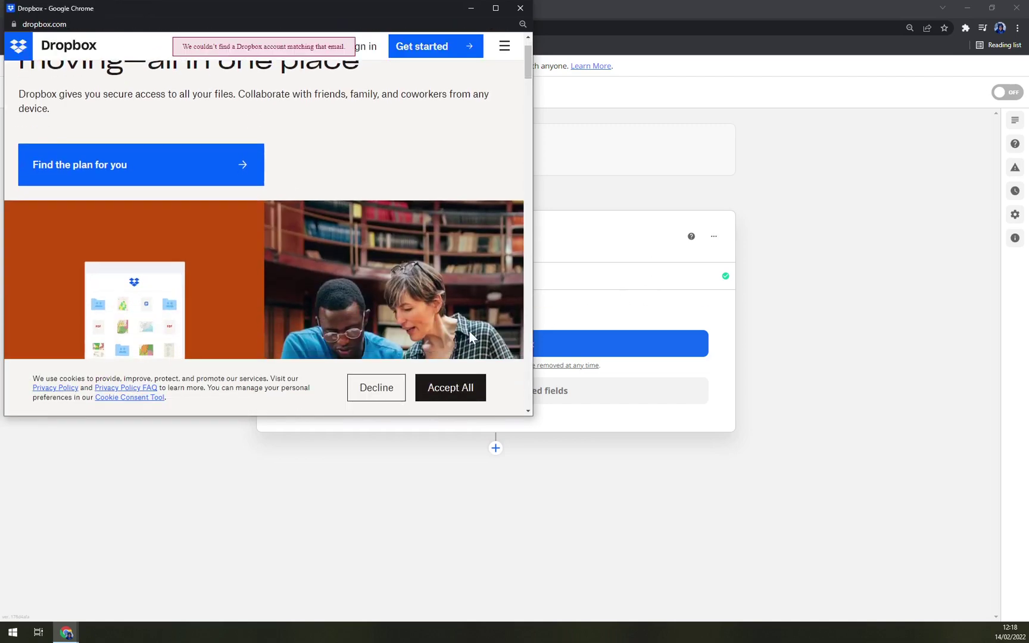
{"action": "left_click", "coordinate": [477, 387]}
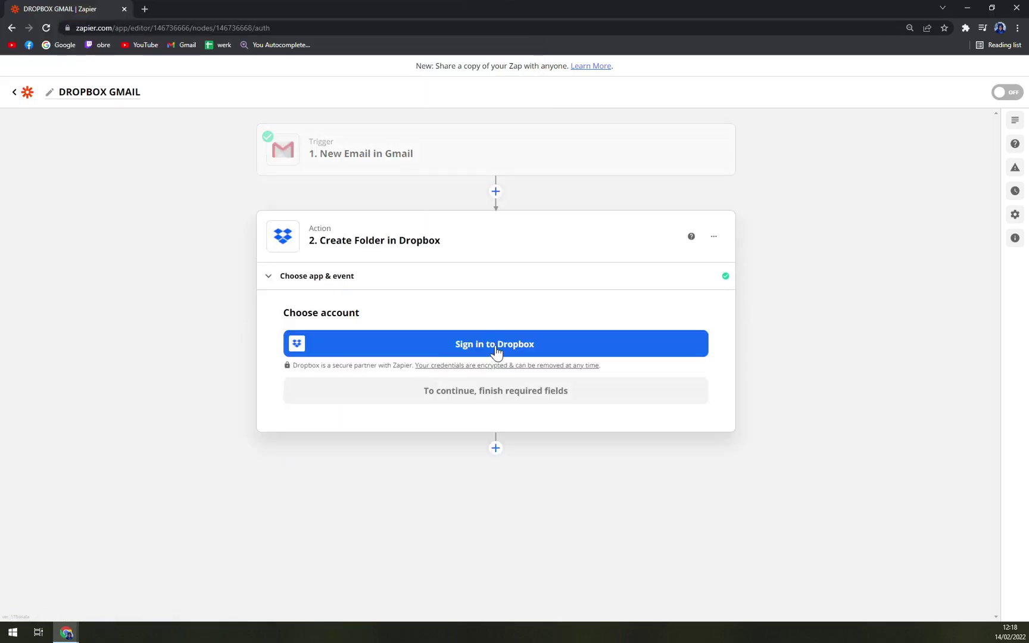
Switch back to the Dropbox window, enlarge it and look through the homepage
{"action": "mouse_move", "coordinate": [66, 632]}
{"action": "left_click", "coordinate": [166, 572]}
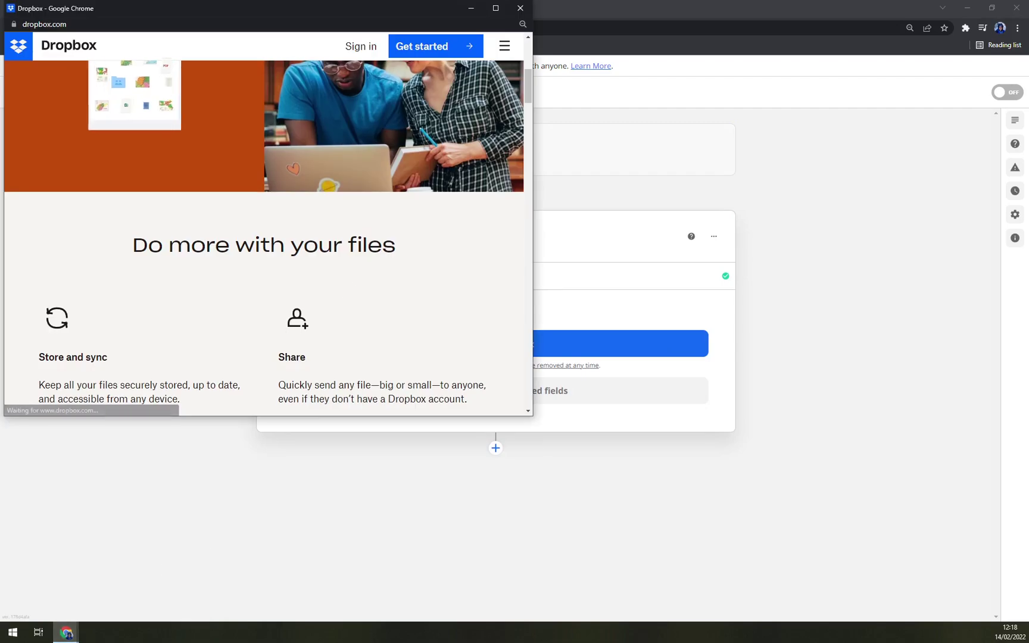
{"action": "scroll", "coordinate": [431, 326], "scroll_direction": "down", "scroll_amount": 5}
{"action": "scroll", "coordinate": [431, 326], "scroll_direction": "down", "scroll_amount": 10}
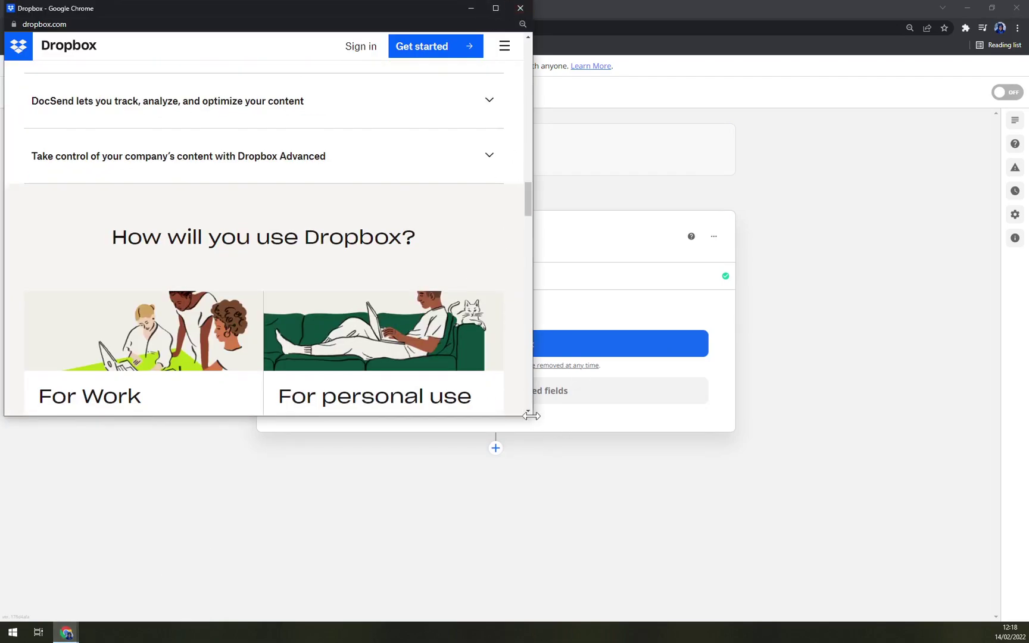
{"action": "left_click_drag", "start_coordinate": [531, 415], "coordinate": [868, 557]}
{"action": "scroll", "coordinate": [544, 404], "scroll_direction": "up", "scroll_amount": 10}
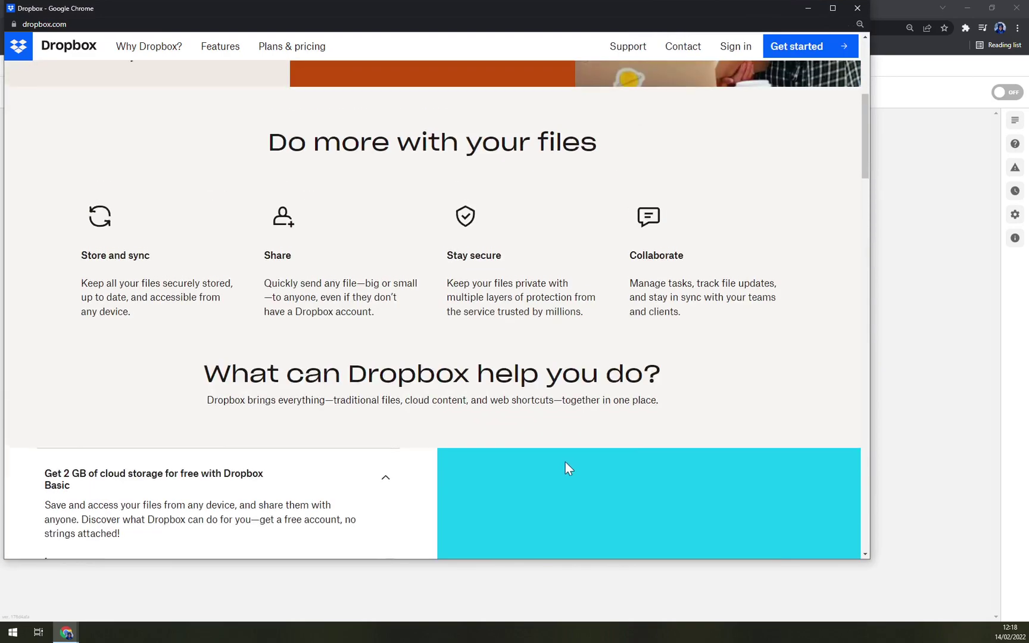
Retry linking Dropbox to the Zap by signing in with the Google account, look over the Dropbox page and close its window
{"action": "scroll", "coordinate": [564, 461], "scroll_direction": "up", "scroll_amount": 5}
{"action": "left_click", "coordinate": [946, 258]}
{"action": "left_click", "coordinate": [506, 353]}
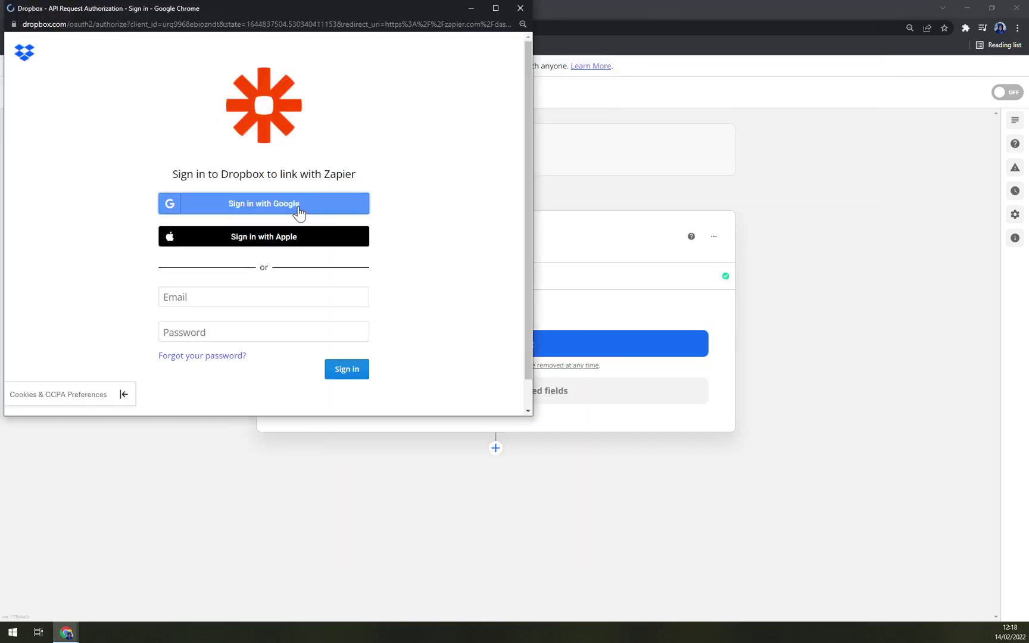
{"action": "left_click", "coordinate": [298, 207]}
{"action": "left_click", "coordinate": [282, 226]}
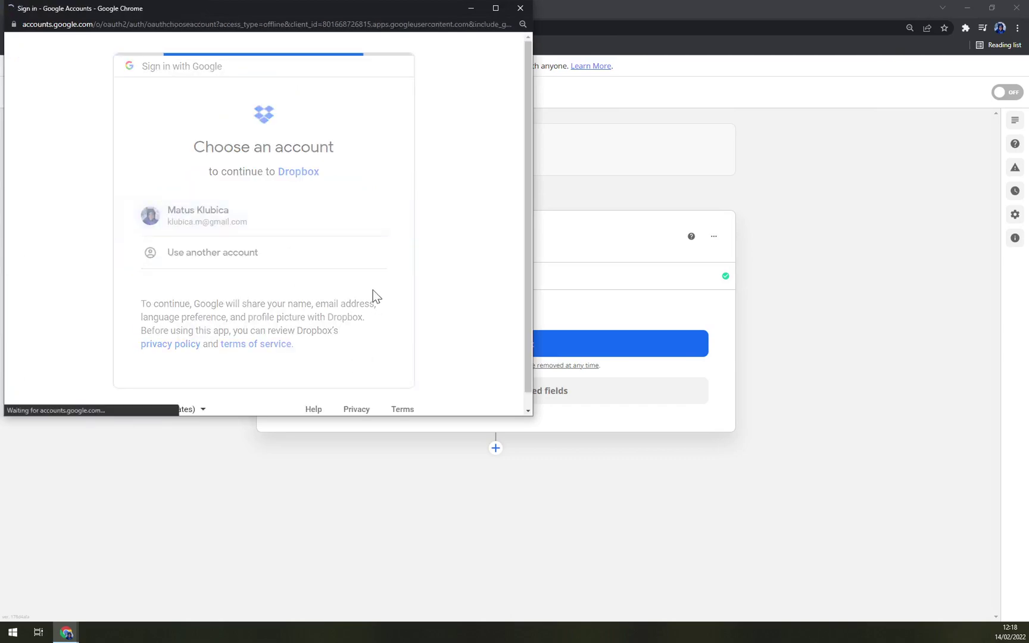
{"action": "scroll", "coordinate": [384, 340], "scroll_direction": "down", "scroll_amount": 5}
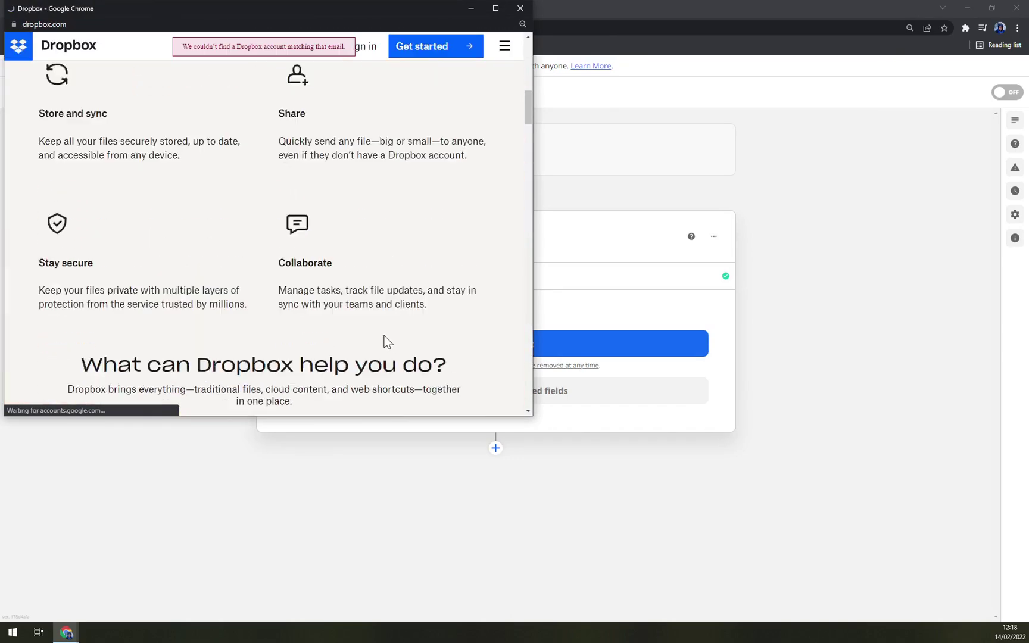
{"action": "scroll", "coordinate": [384, 341], "scroll_direction": "down", "scroll_amount": 8}
{"action": "scroll", "coordinate": [248, 64], "scroll_direction": "up", "scroll_amount": 14}
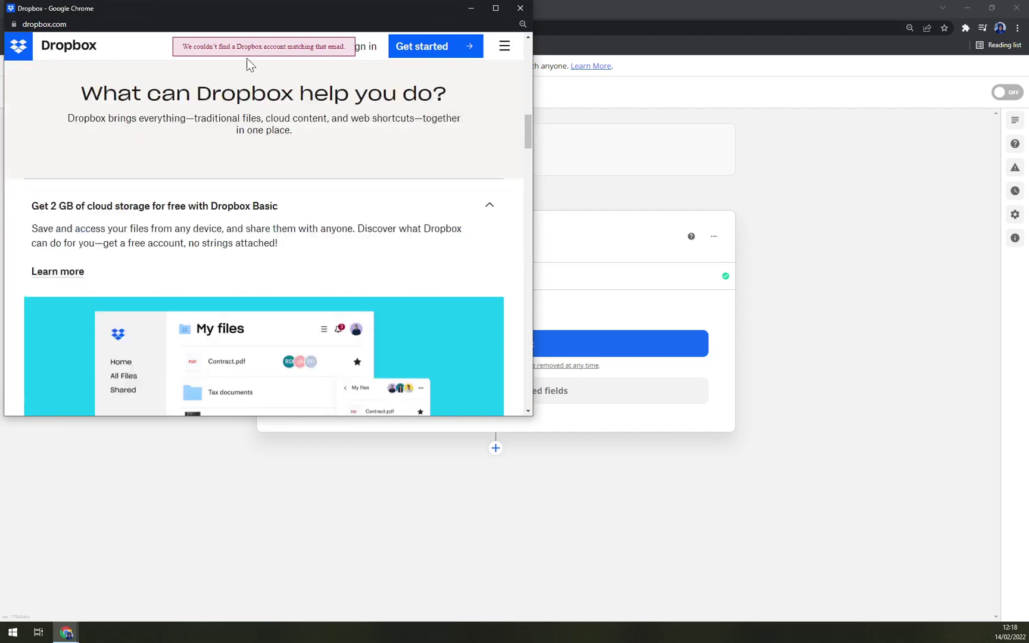
{"action": "left_click", "coordinate": [520, 8]}
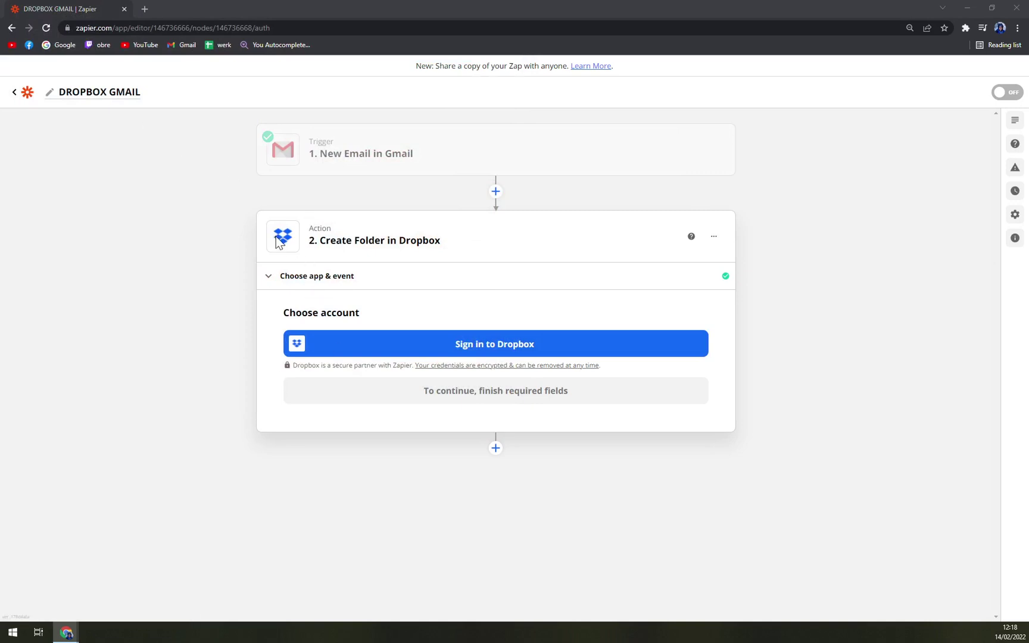
Delete the Create Folder in Dropbox action from the Zap
{"action": "left_click", "coordinate": [713, 237]}
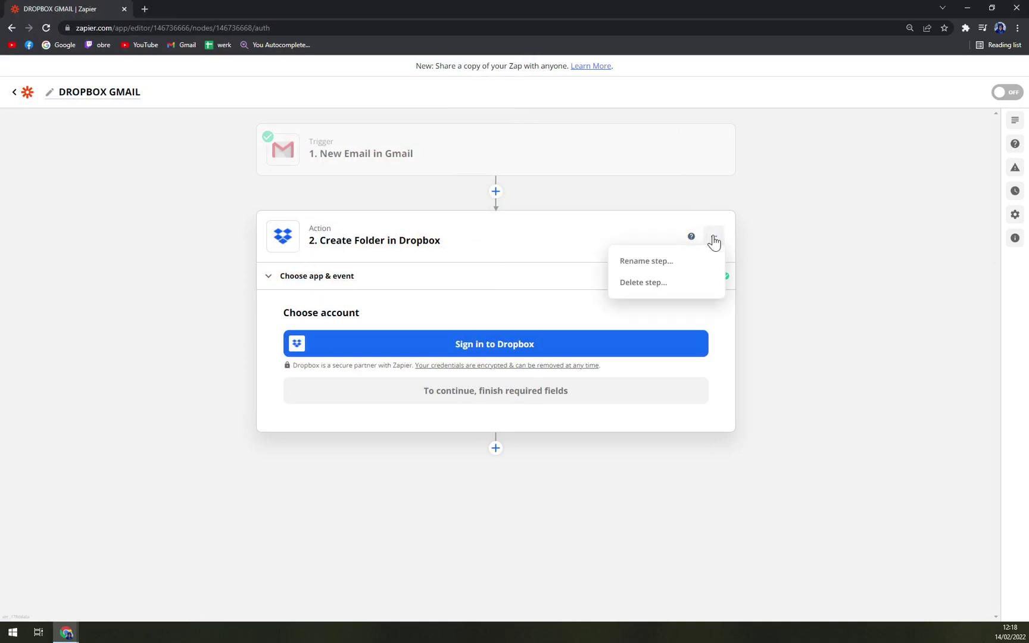
{"action": "left_click", "coordinate": [672, 285]}
{"action": "left_click", "coordinate": [662, 292]}
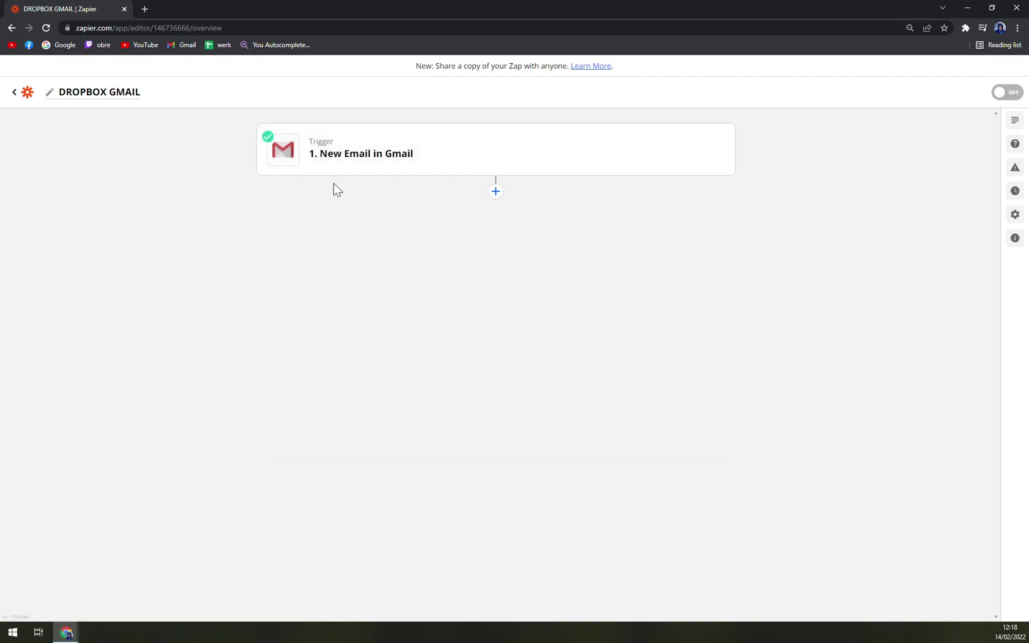
Add a ClickUp action with the Create Task event after the Gmail trigger and continue to the account selection
{"action": "left_click", "coordinate": [497, 192]}
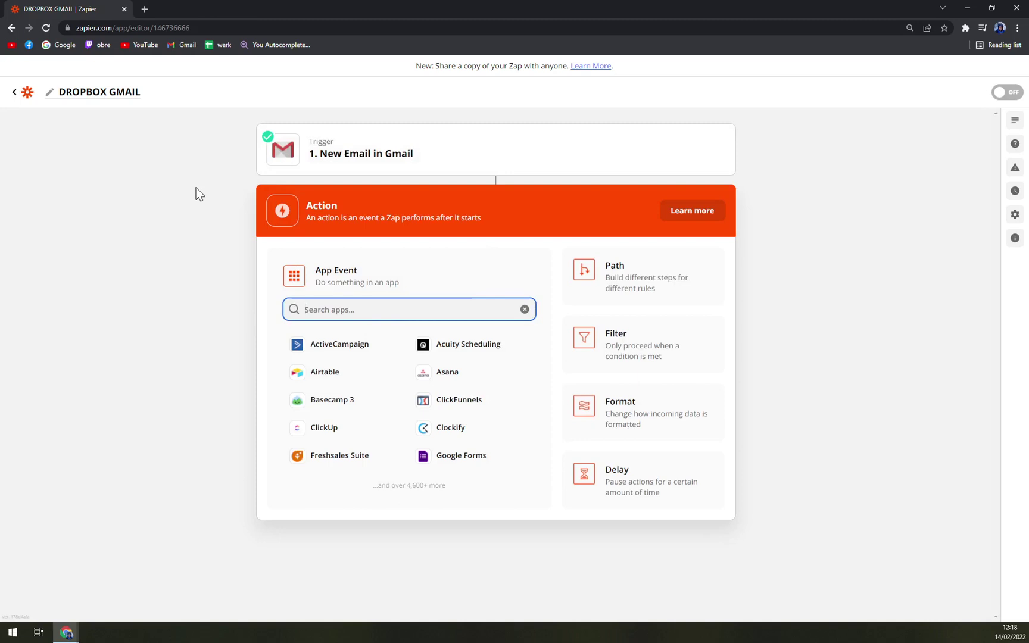
{"action": "left_click", "coordinate": [337, 439]}
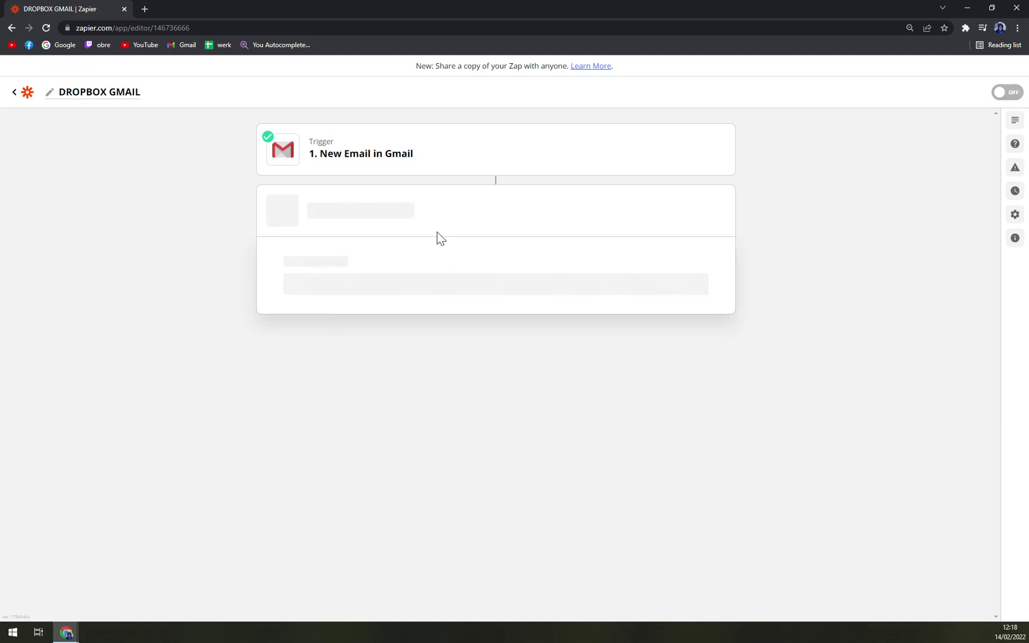
{"action": "left_click", "coordinate": [351, 374]}
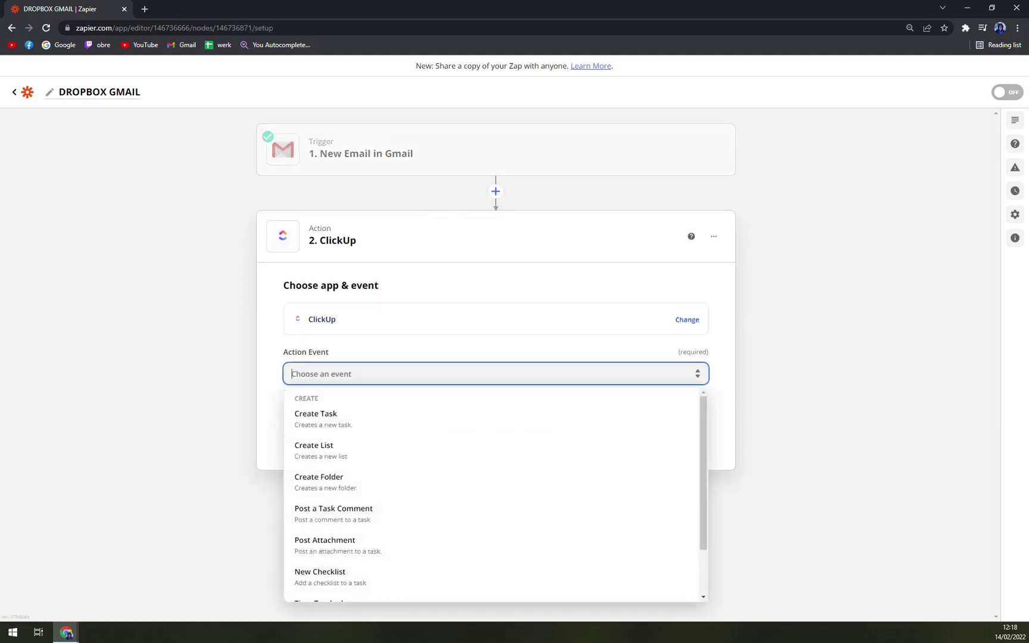
{"action": "left_click", "coordinate": [365, 419]}
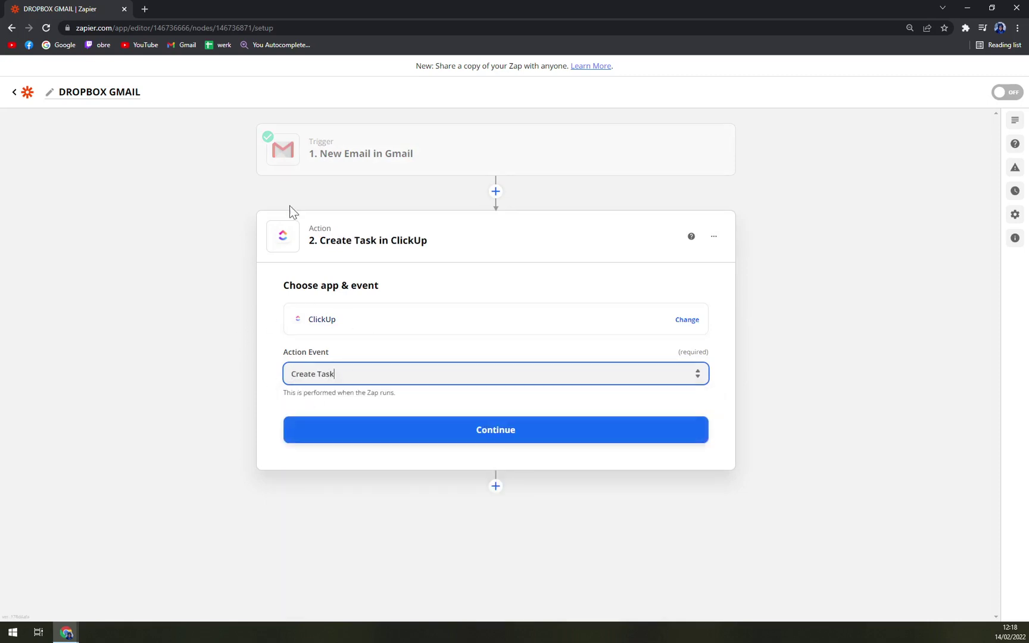
{"action": "left_click", "coordinate": [438, 422]}
Choose the existing connected ClickUp account for the action and continue to the action setup
{"action": "left_click", "coordinate": [351, 357]}
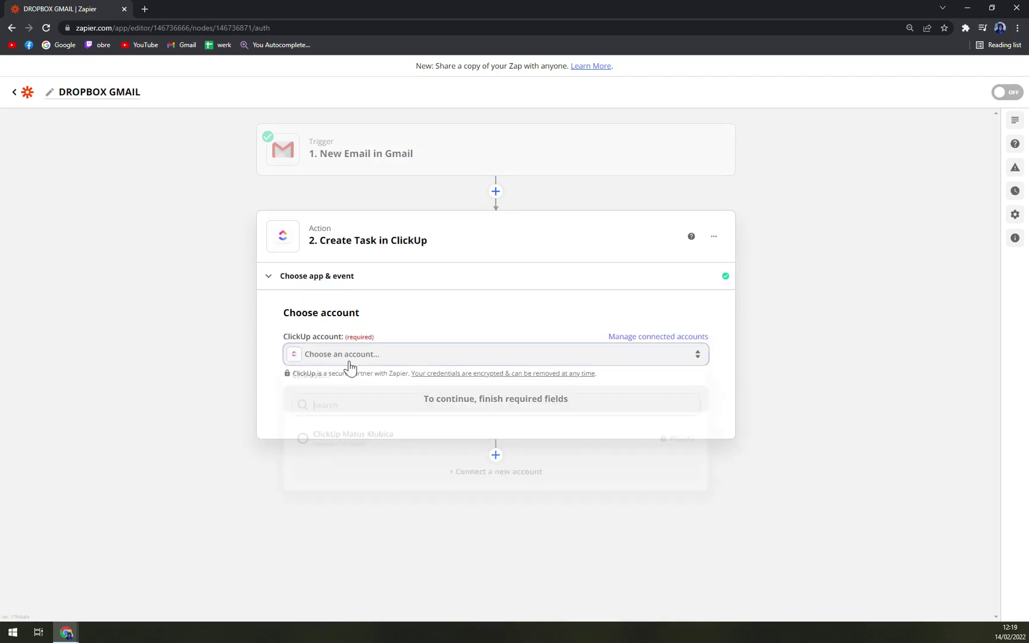
{"action": "left_click", "coordinate": [249, 439]}
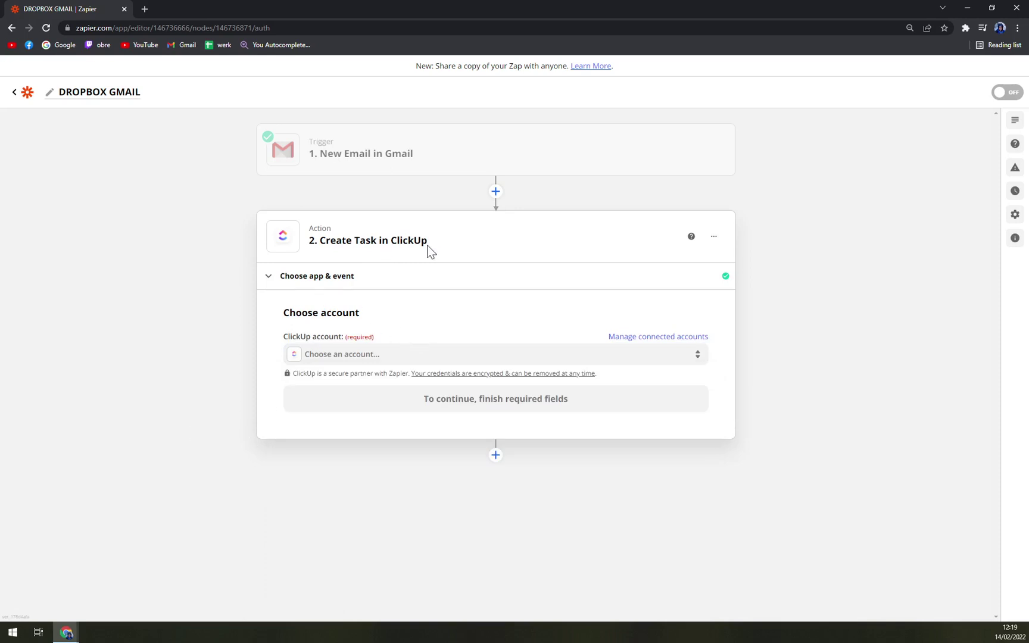
{"action": "left_click", "coordinate": [349, 357]}
{"action": "left_click", "coordinate": [347, 443]}
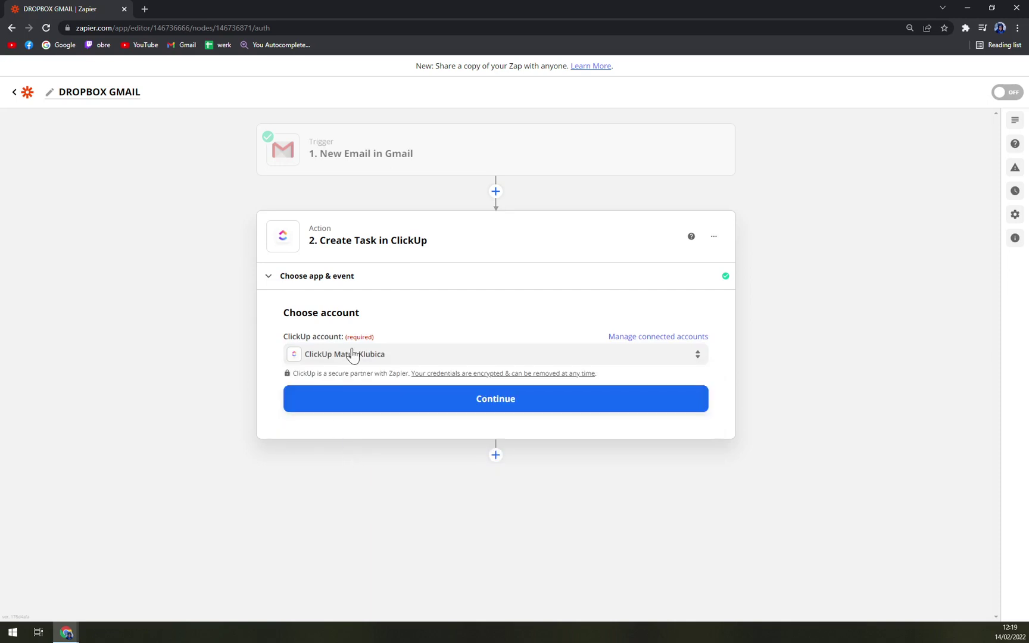
{"action": "left_click", "coordinate": [441, 399]}
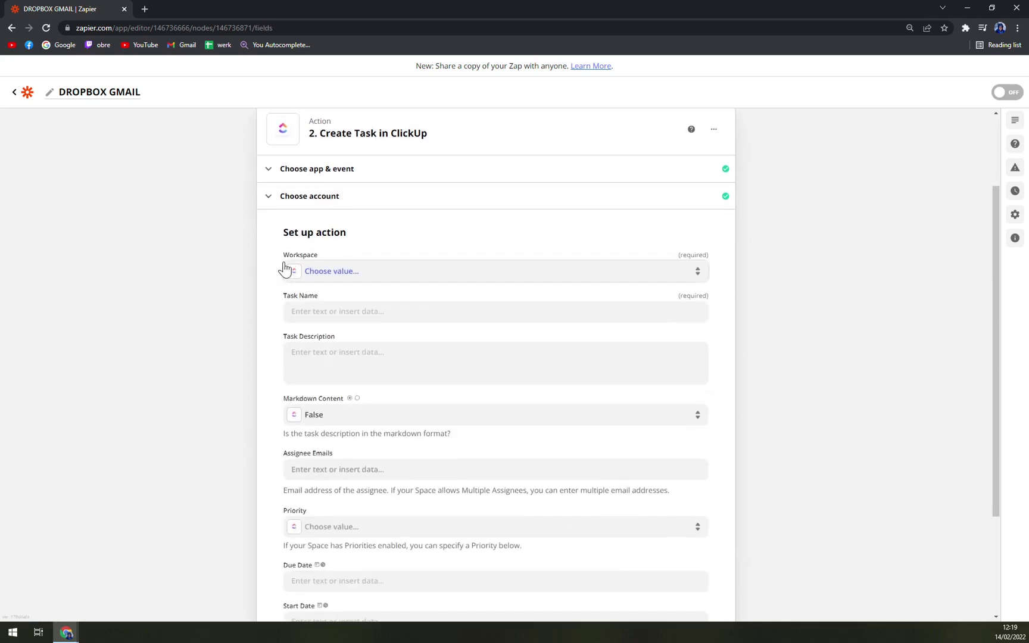
Set the task's workspace to MStone Workspace, its space to Space and its folder to Quick Start
{"action": "left_click", "coordinate": [363, 271]}
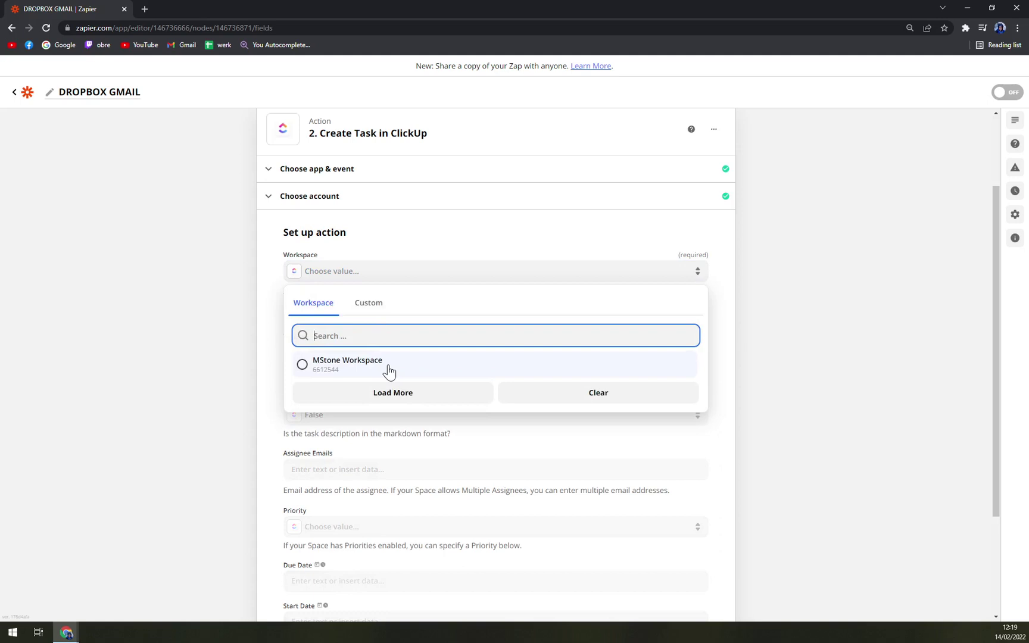
{"action": "left_click", "coordinate": [389, 371]}
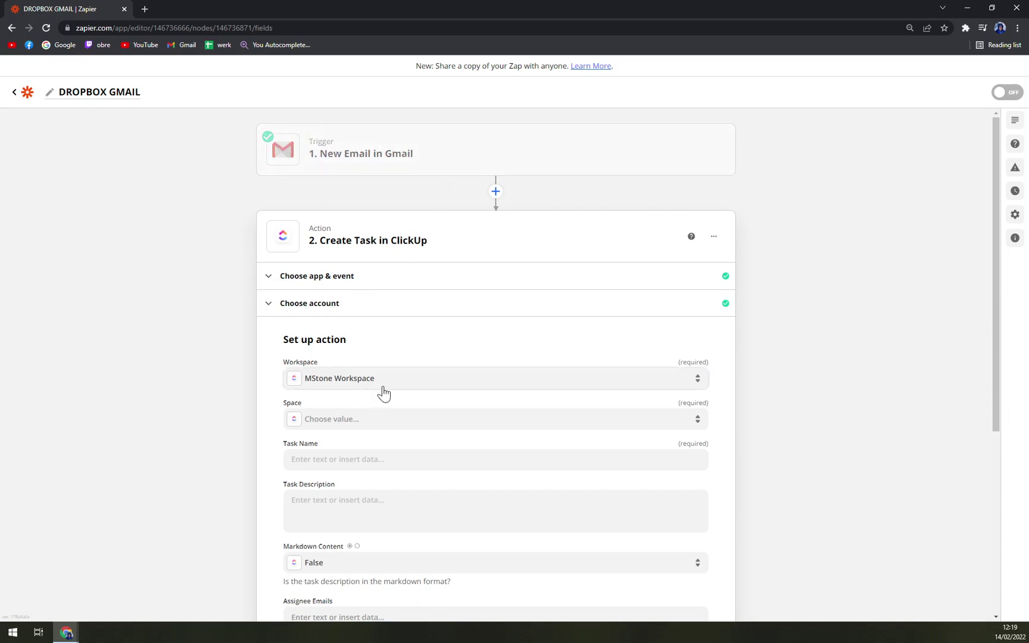
{"action": "scroll", "coordinate": [381, 393], "scroll_direction": "down", "scroll_amount": 1}
{"action": "left_click", "coordinate": [351, 368]}
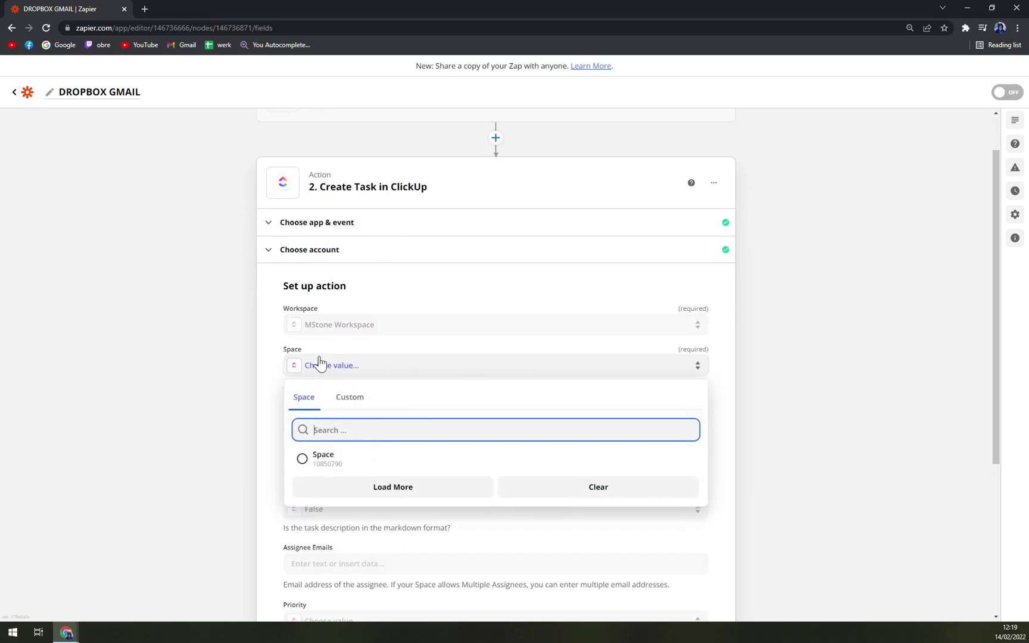
{"action": "left_click", "coordinate": [357, 460]}
{"action": "scroll", "coordinate": [344, 352], "scroll_direction": "down", "scroll_amount": 1}
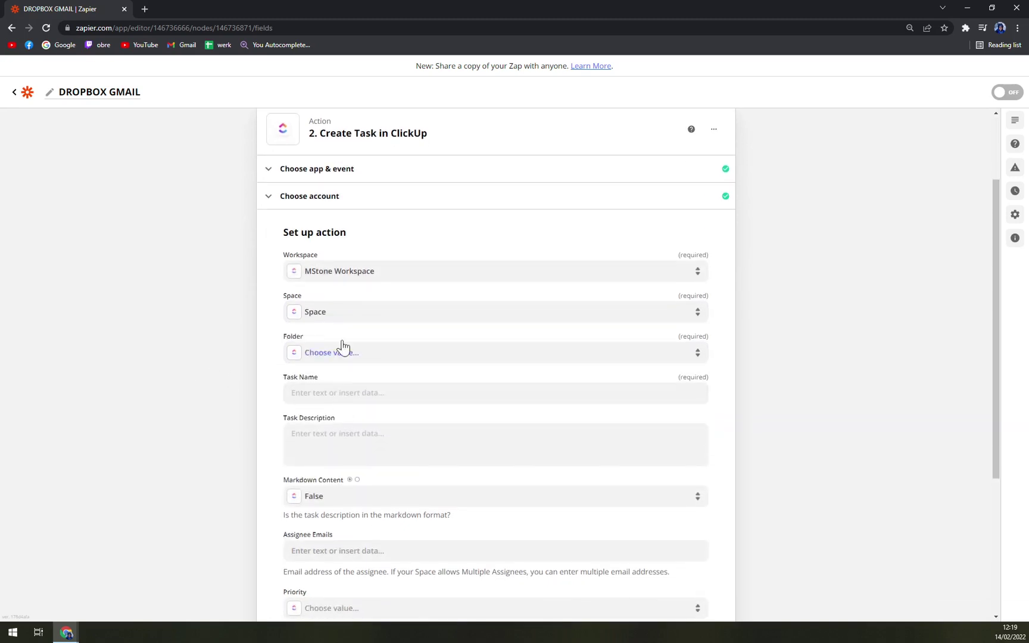
{"action": "left_click", "coordinate": [341, 356]}
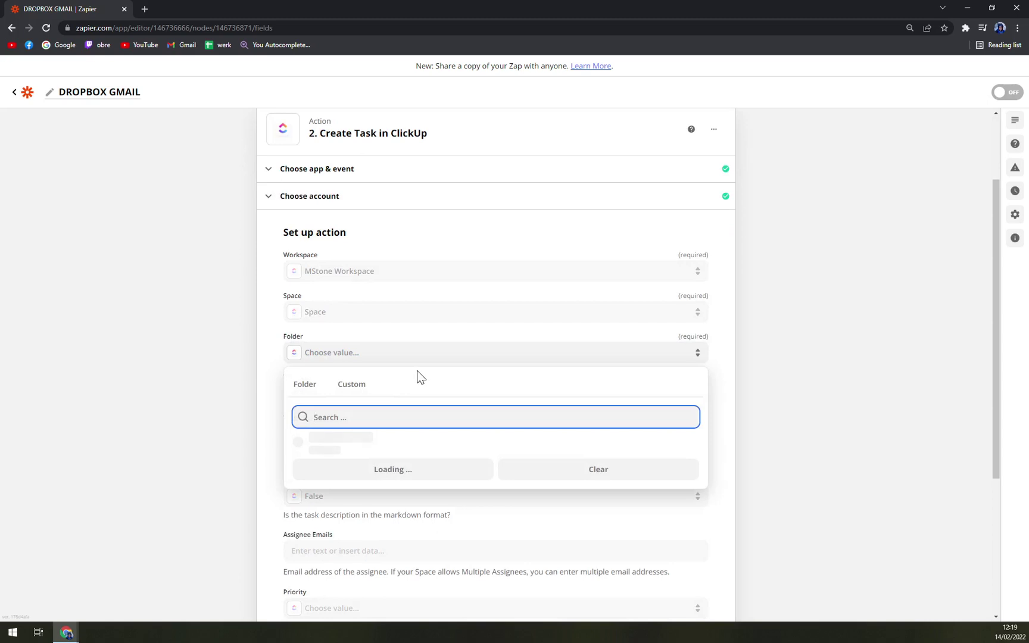
{"action": "left_click", "coordinate": [365, 472]}
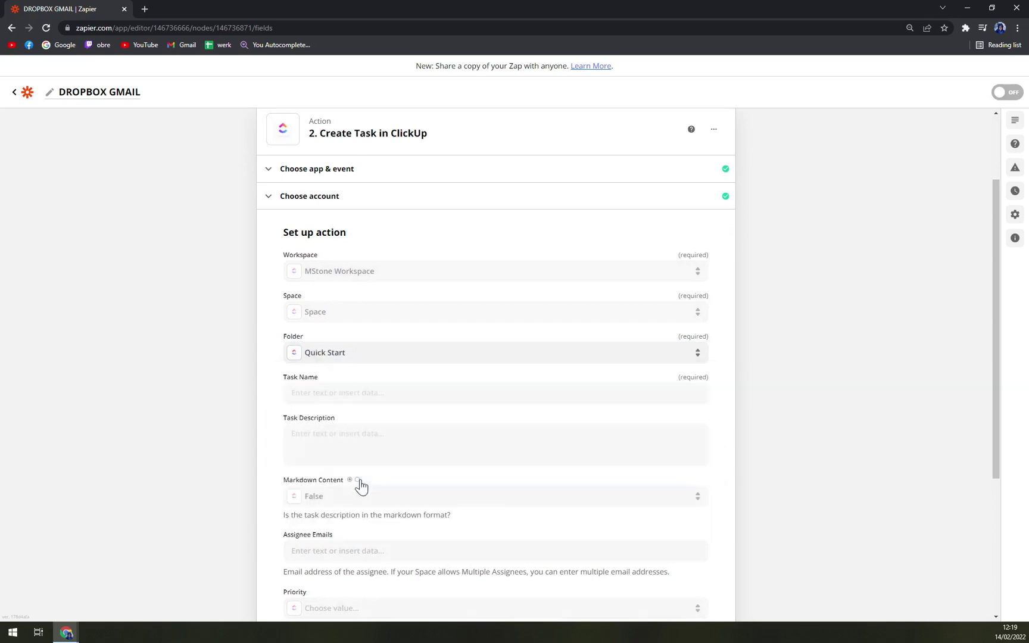
{"action": "scroll", "coordinate": [218, 331], "scroll_direction": "down", "scroll_amount": 2}
{"action": "left_click", "coordinate": [337, 326]}
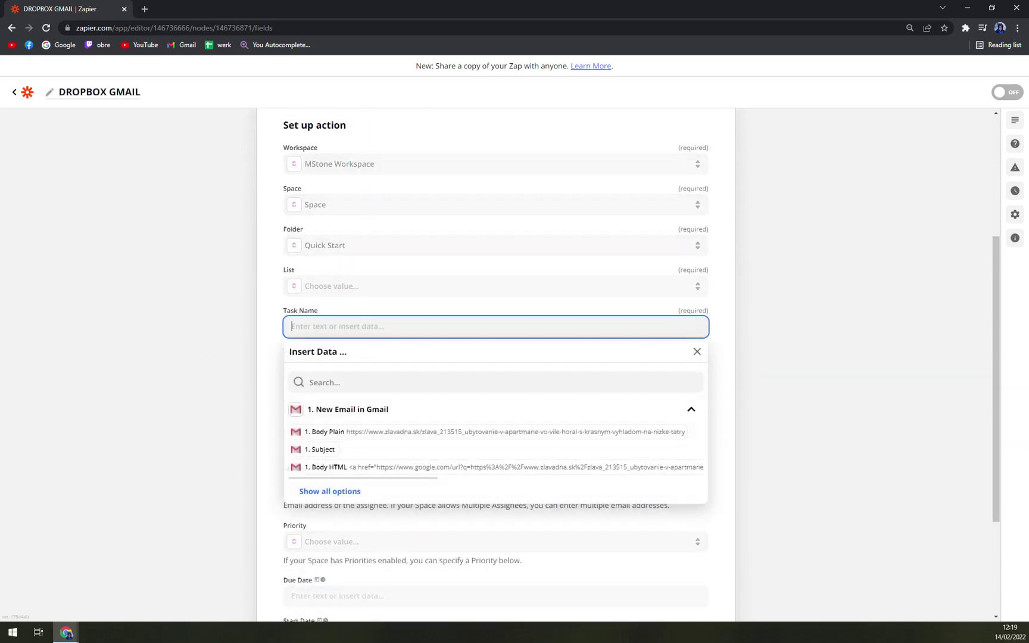
{"action": "scroll", "coordinate": [384, 411], "scroll_direction": "down", "scroll_amount": 3}
{"action": "left_click", "coordinate": [206, 367]}
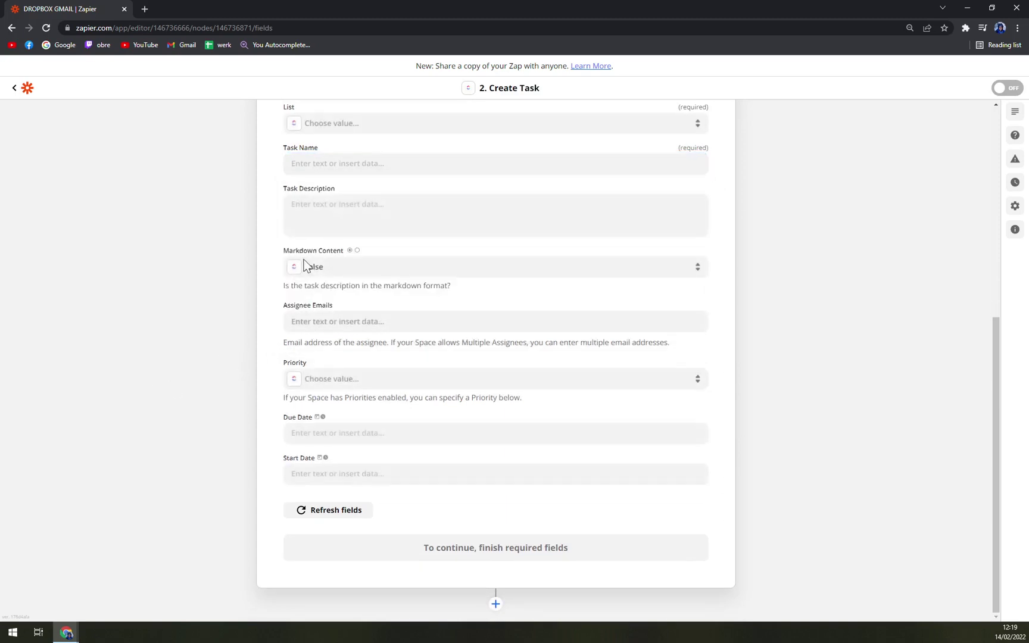
{"action": "scroll", "coordinate": [372, 243], "scroll_direction": "up", "scroll_amount": 5}
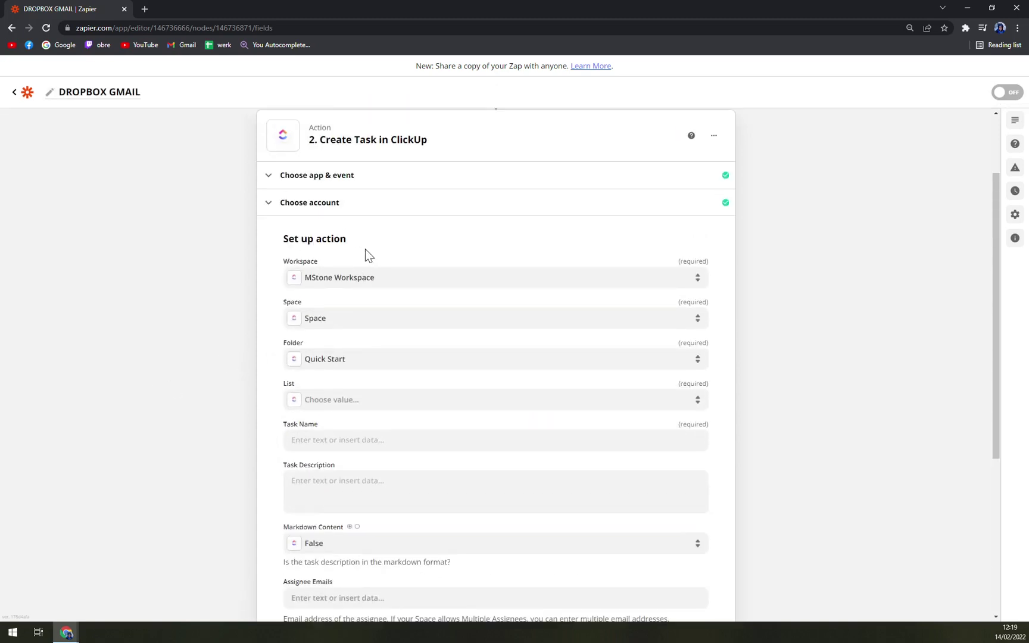
{"action": "scroll", "coordinate": [365, 255], "scroll_direction": "down", "scroll_amount": 5}
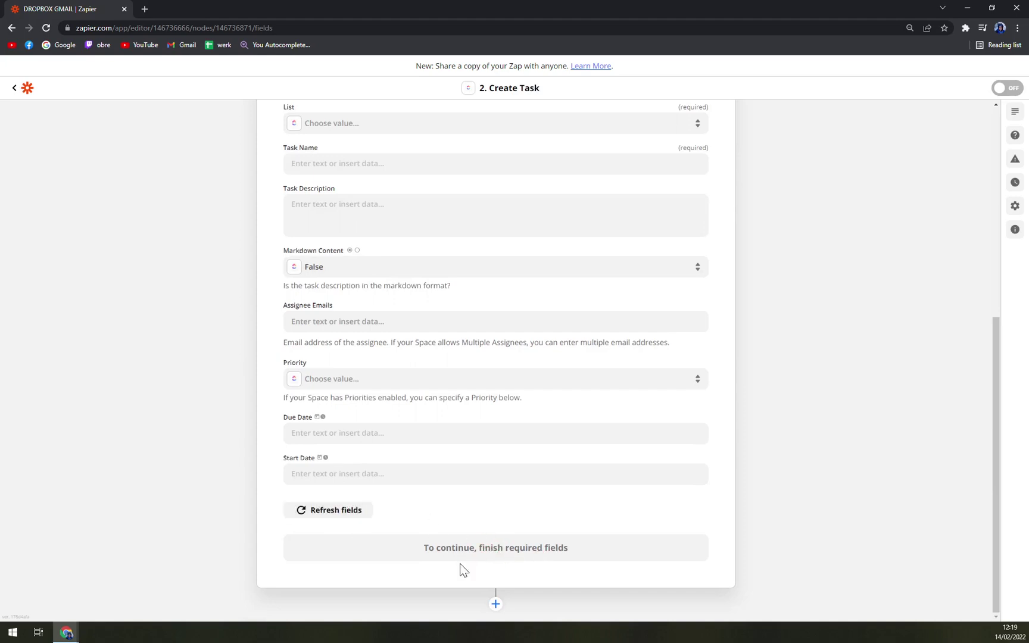
Keep Markdown Content set to False and set the ClickUp task's priority to Urgent
{"action": "left_click", "coordinate": [329, 381]}
{"action": "left_click", "coordinate": [332, 266]}
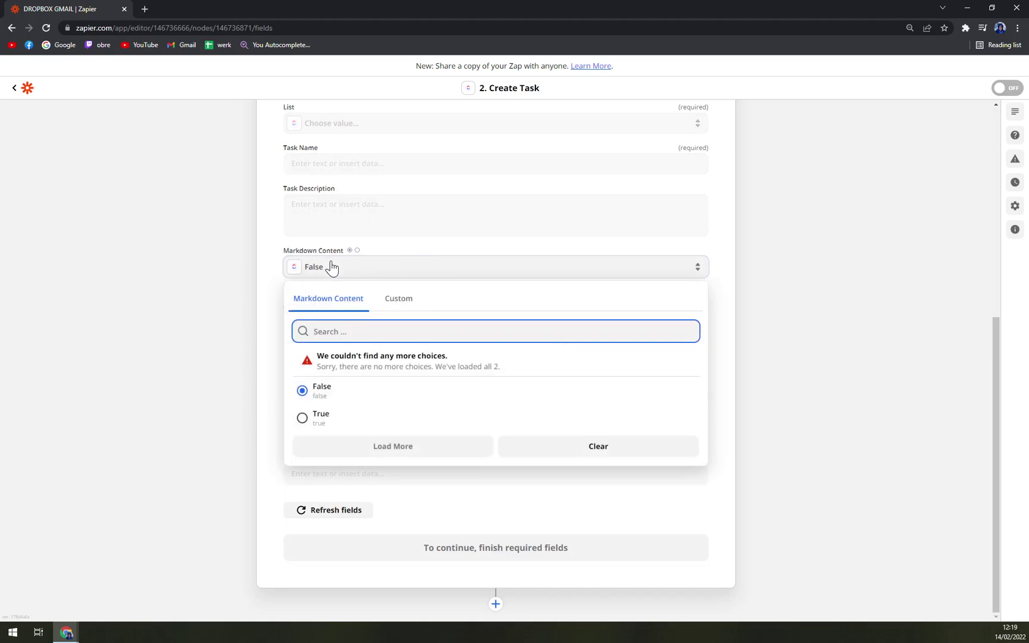
{"action": "left_click", "coordinate": [340, 391]}
{"action": "left_click", "coordinate": [349, 379]}
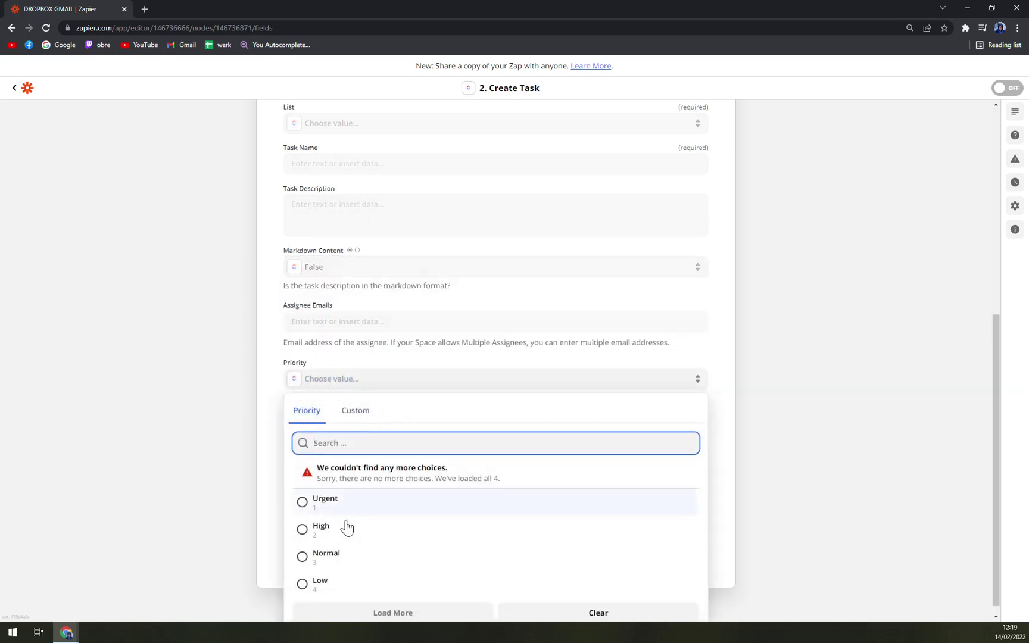
{"action": "left_click", "coordinate": [344, 513]}
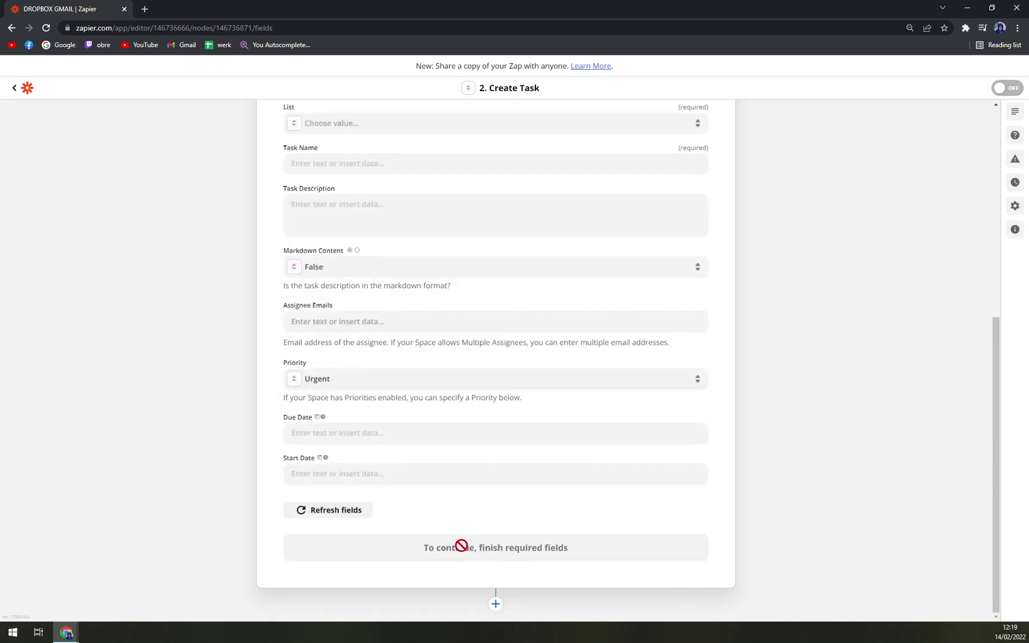
Set the ClickUp task's list to Quick Start Template
{"action": "scroll", "coordinate": [330, 274], "scroll_direction": "up", "scroll_amount": 2}
{"action": "left_click", "coordinate": [344, 232]}
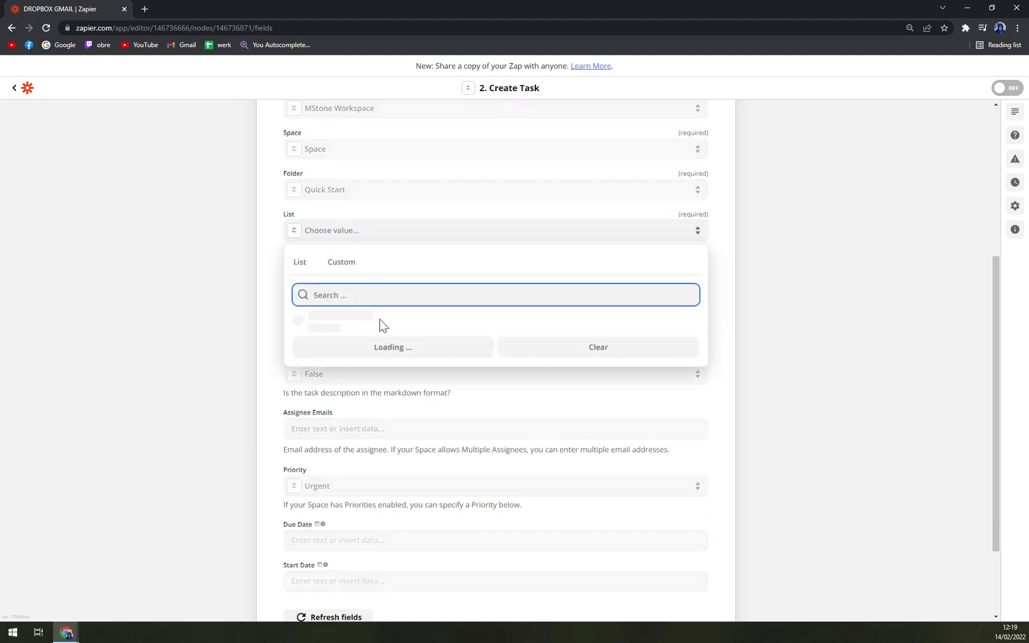
{"action": "left_click", "coordinate": [339, 319]}
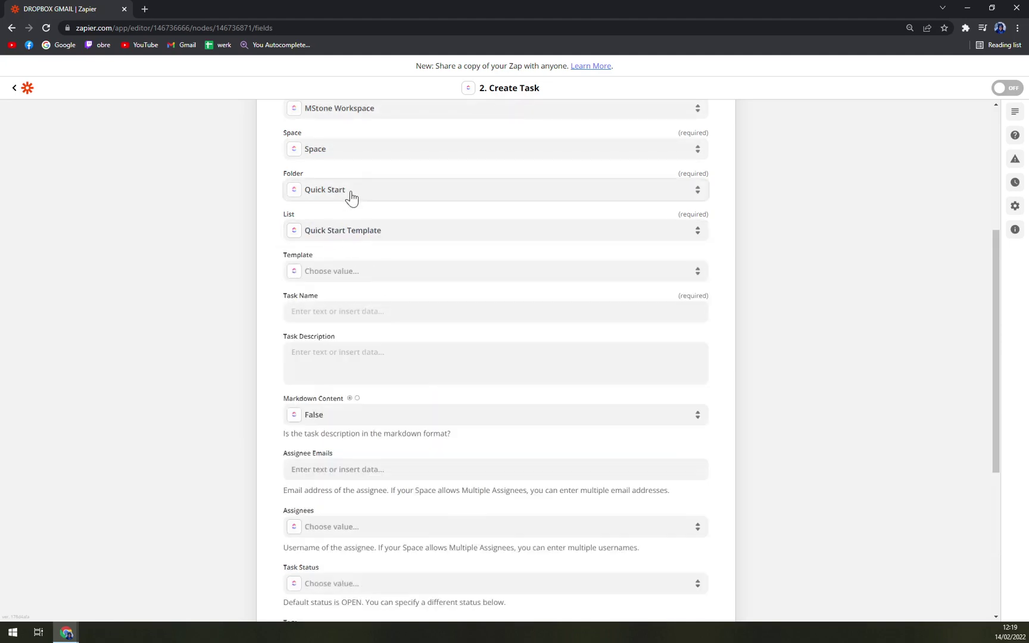
Insert the Gmail Subject as the task name, continue to the action test and review the task data to send
{"action": "left_click", "coordinate": [365, 312]}
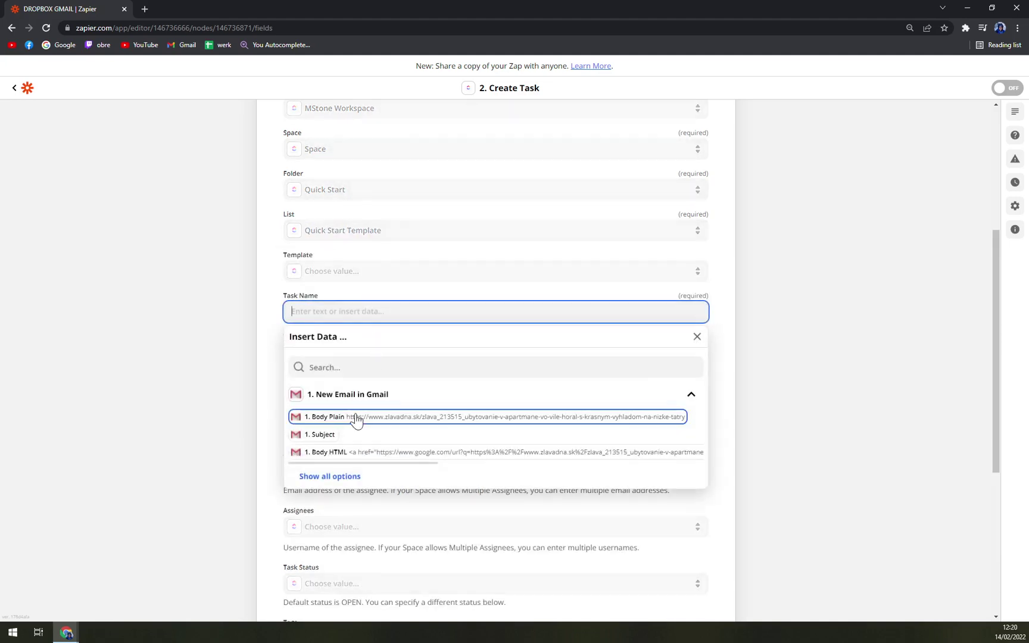
{"action": "left_click", "coordinate": [337, 434]}
{"action": "left_click", "coordinate": [274, 415]}
{"action": "scroll", "coordinate": [452, 498], "scroll_direction": "down", "scroll_amount": 5}
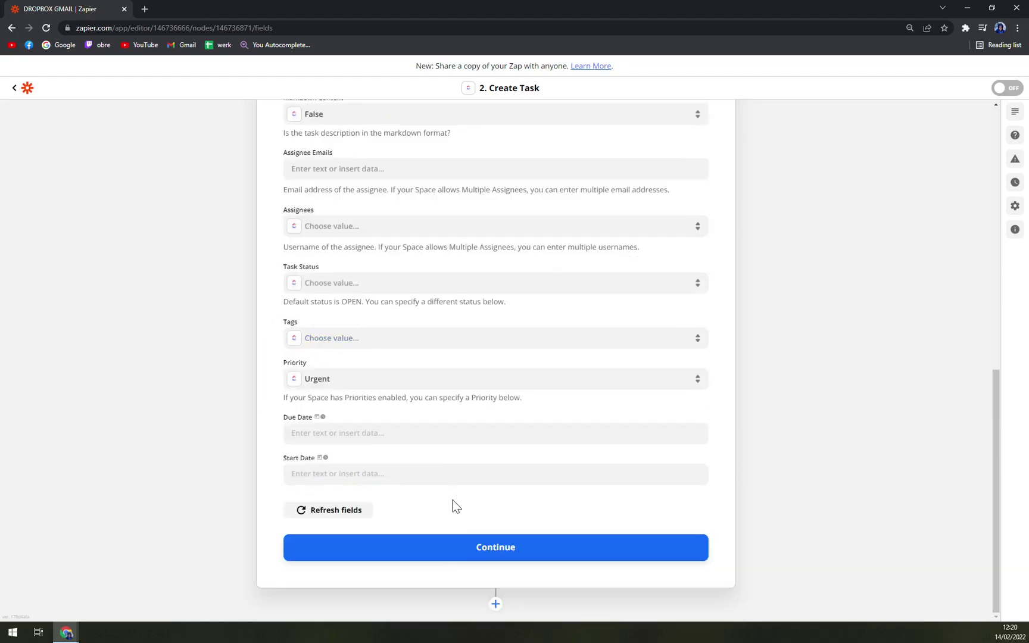
{"action": "left_click", "coordinate": [461, 546]}
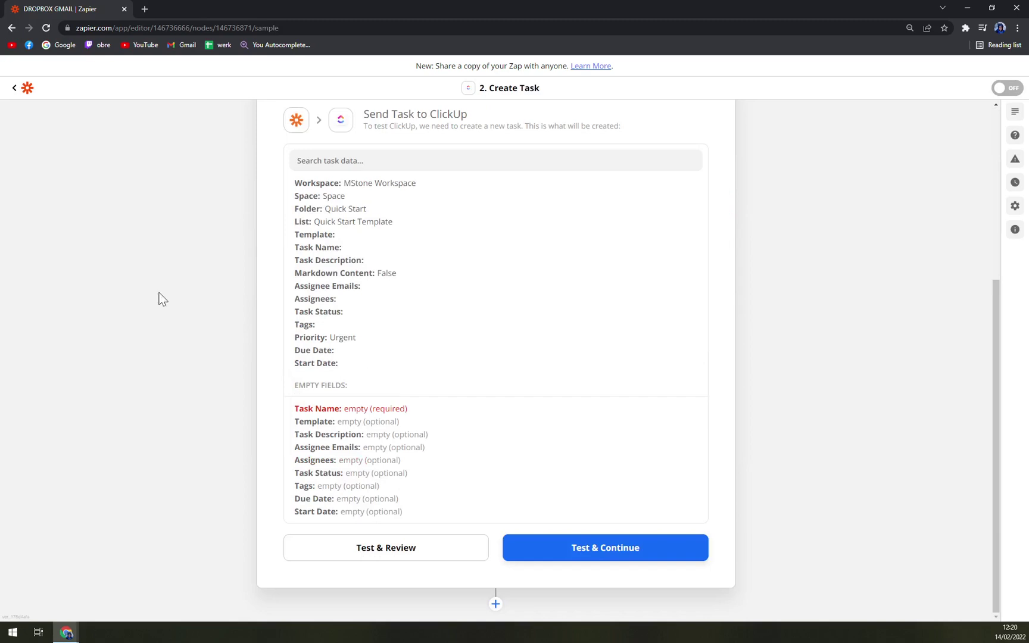
{"action": "scroll", "coordinate": [188, 328], "scroll_direction": "up", "scroll_amount": 2}
{"action": "scroll", "coordinate": [215, 333], "scroll_direction": "up", "scroll_amount": 3}
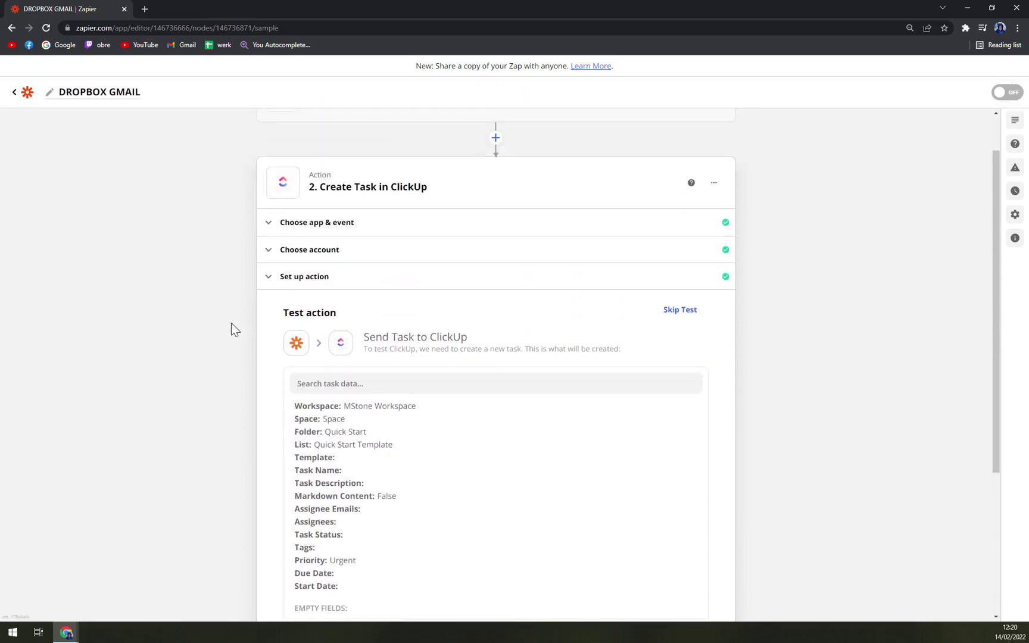
{"action": "scroll", "coordinate": [304, 331], "scroll_direction": "down", "scroll_amount": 4}
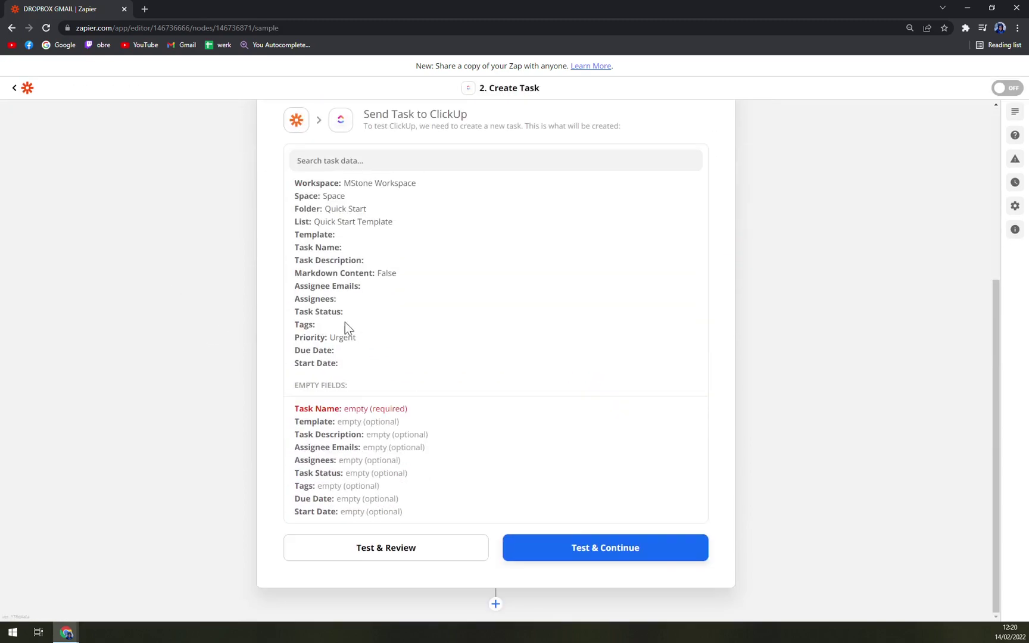
Run the test of the ClickUp Create Task action and check the test result and the list of empty fields
{"action": "left_click", "coordinate": [633, 555]}
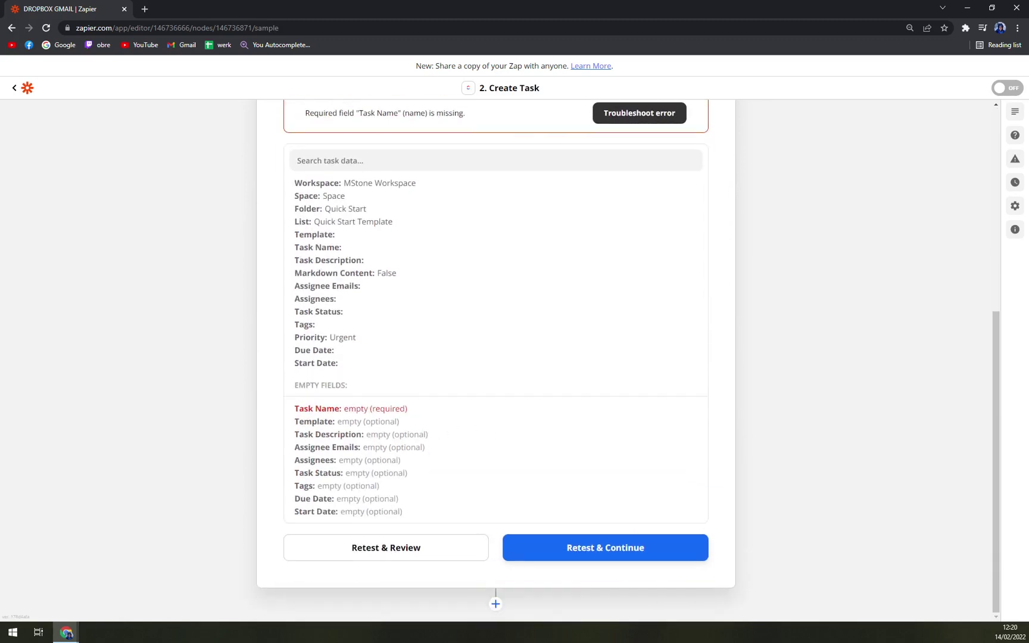
{"action": "left_click_drag", "start_coordinate": [399, 422], "coordinate": [344, 409]}
{"action": "left_click", "coordinate": [445, 420]}
{"action": "scroll", "coordinate": [430, 373], "scroll_direction": "up", "scroll_amount": 6}
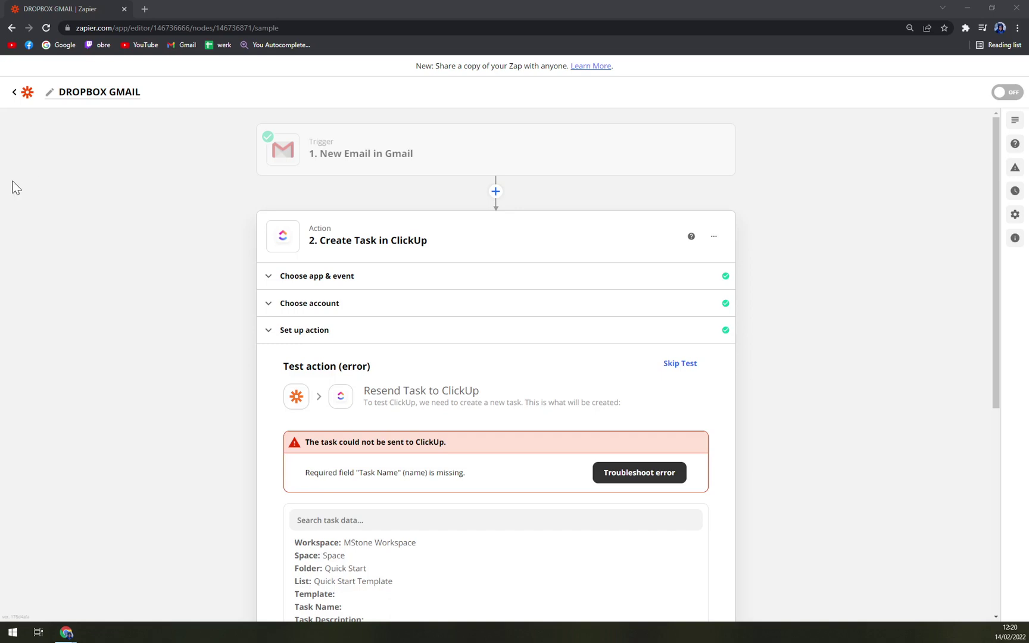
Examine the Zap's Gmail trigger, the sections of the ClickUp Create Task action and the task data used in its test
{"action": "left_click", "coordinate": [139, 190]}
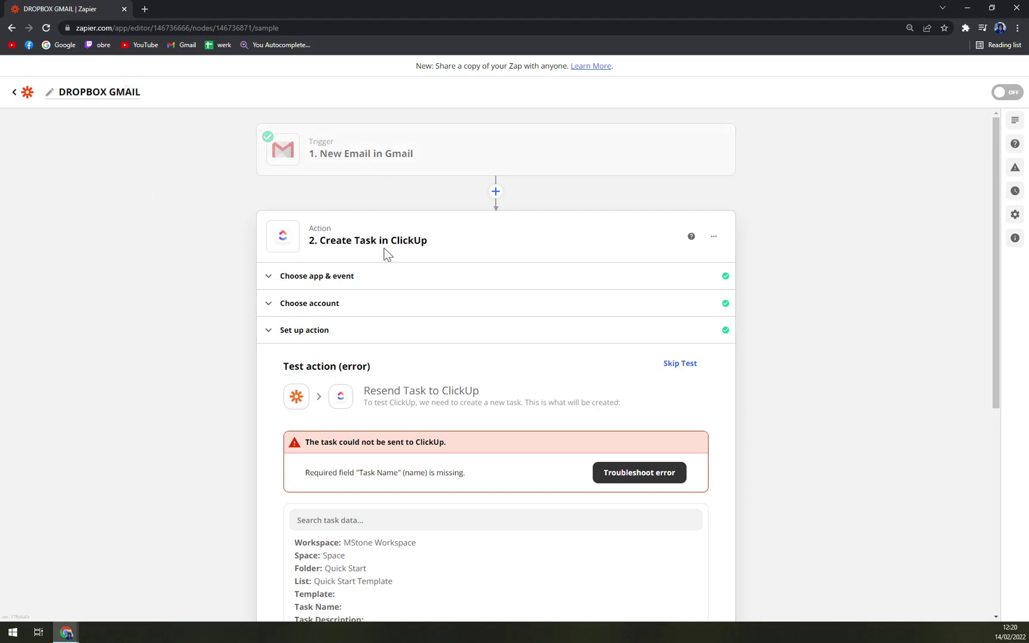
{"action": "scroll", "coordinate": [417, 262], "scroll_direction": "down", "scroll_amount": 2}
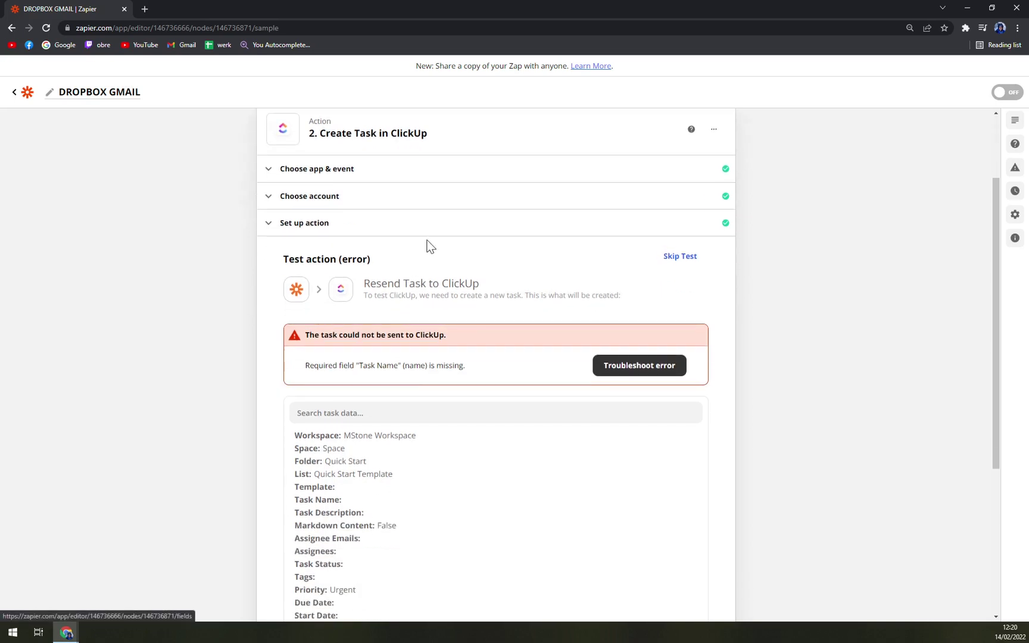
{"action": "scroll", "coordinate": [420, 242], "scroll_direction": "down", "scroll_amount": 4}
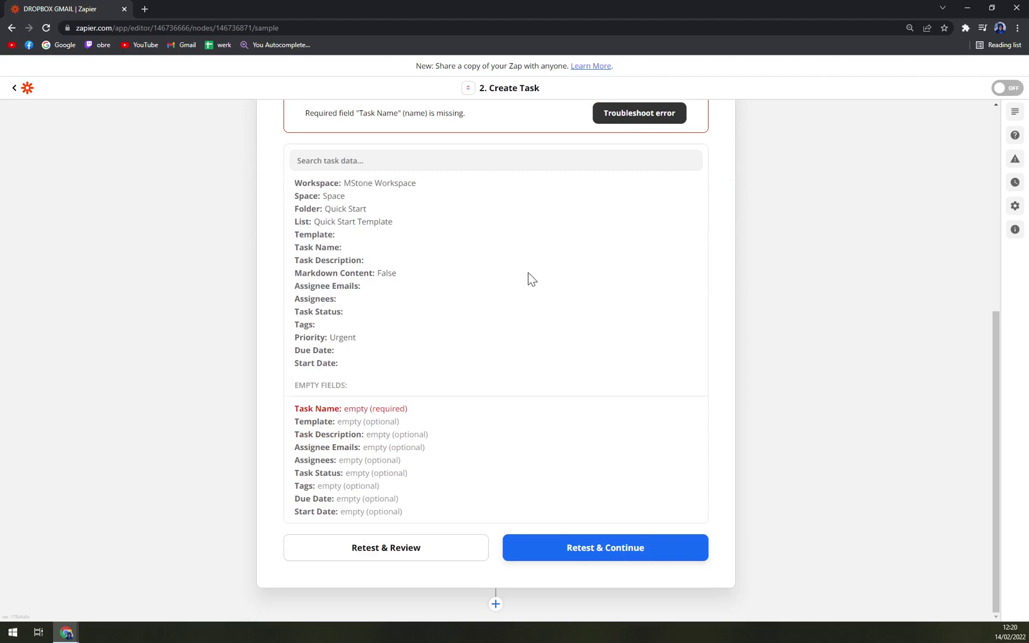
{"action": "scroll", "coordinate": [512, 281], "scroll_direction": "up", "scroll_amount": 5}
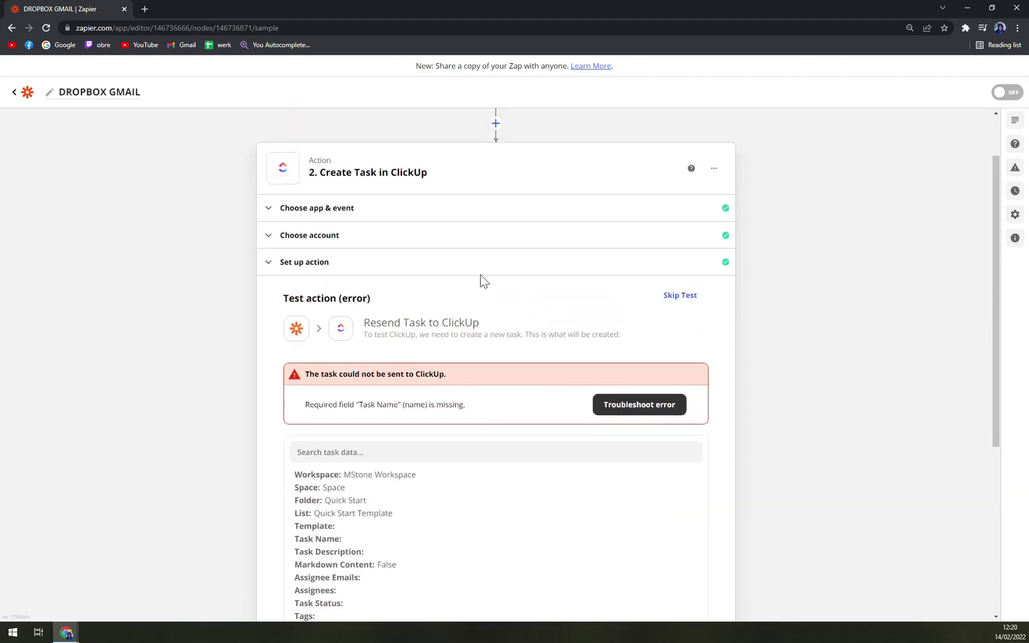
{"action": "scroll", "coordinate": [470, 270], "scroll_direction": "down", "scroll_amount": 5}
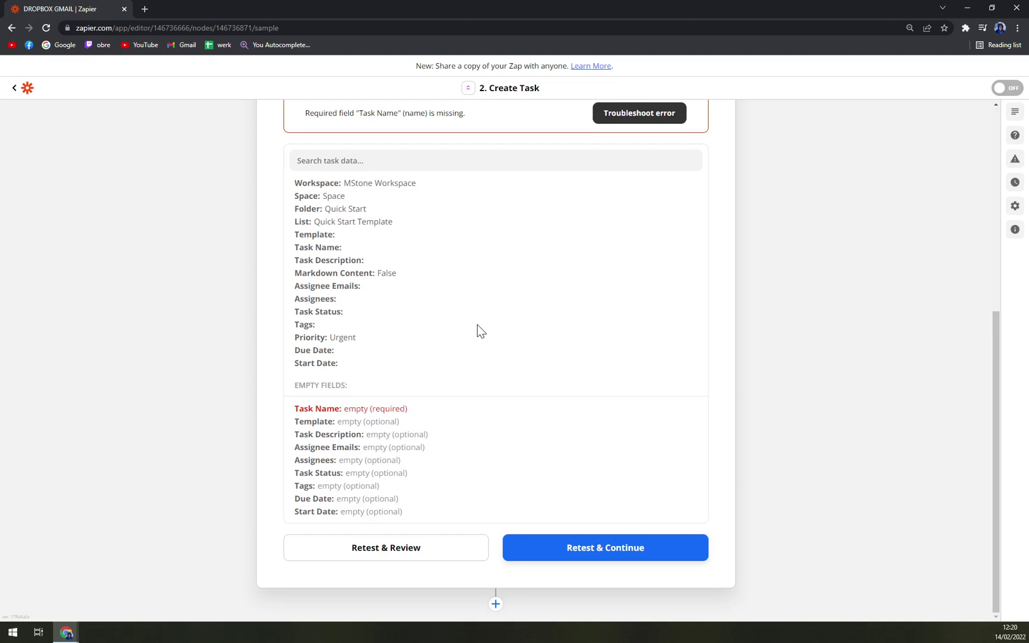
{"action": "scroll", "coordinate": [477, 324], "scroll_direction": "up", "scroll_amount": 5}
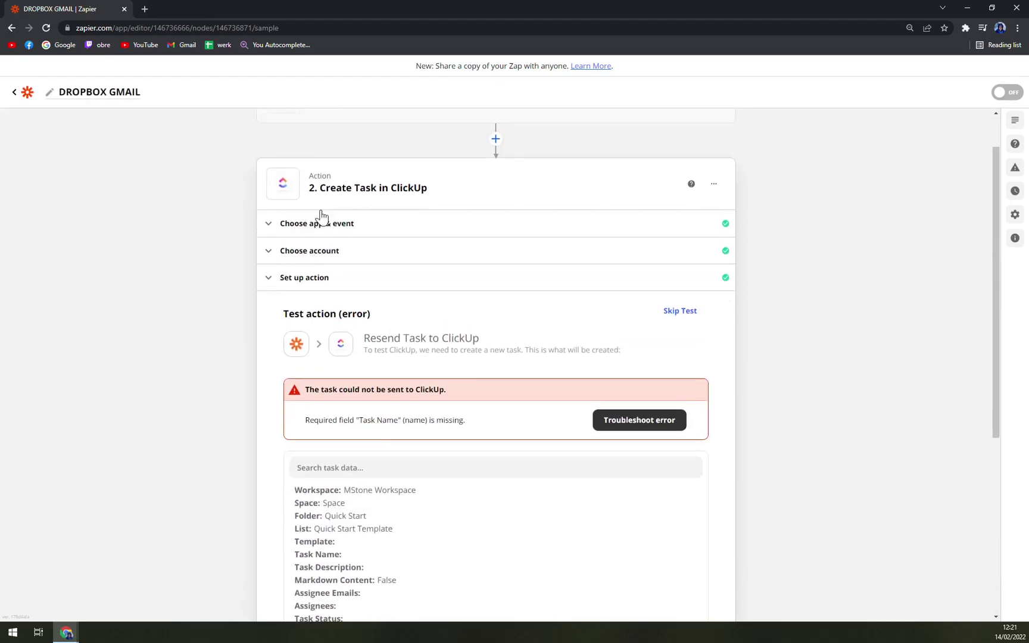
{"action": "scroll", "coordinate": [319, 218], "scroll_direction": "down", "scroll_amount": 5}
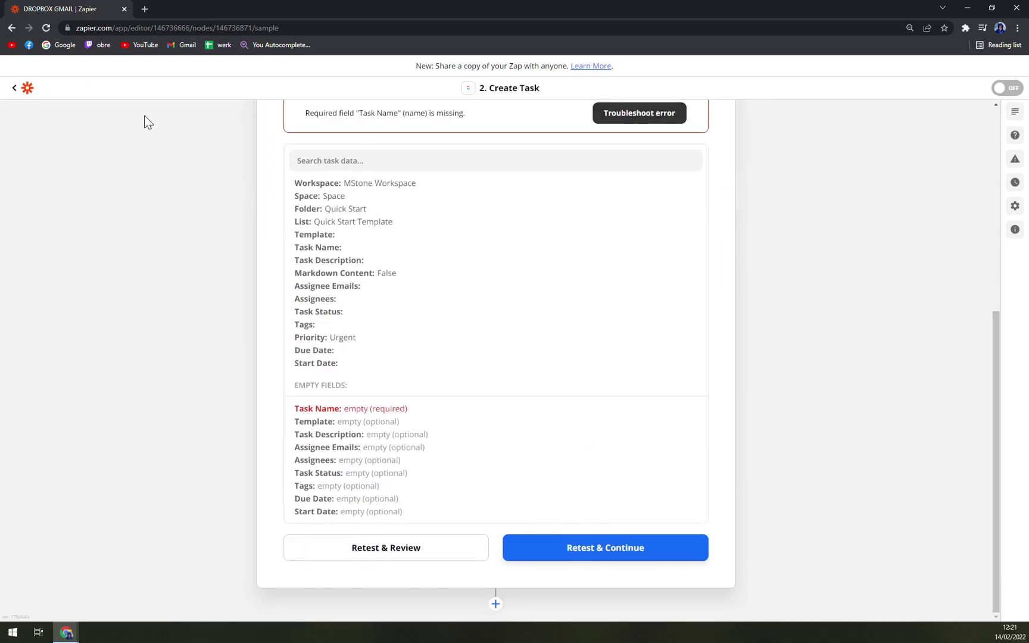
{"action": "scroll", "coordinate": [310, 271], "scroll_direction": "up", "scroll_amount": 5}
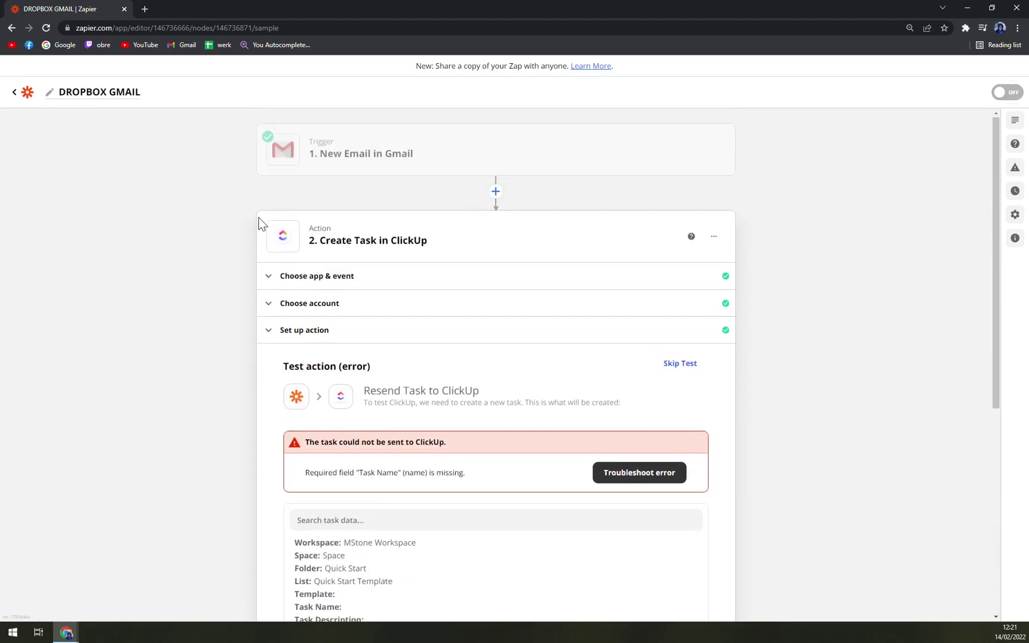
{"action": "scroll", "coordinate": [533, 221], "scroll_direction": "down", "scroll_amount": 5}
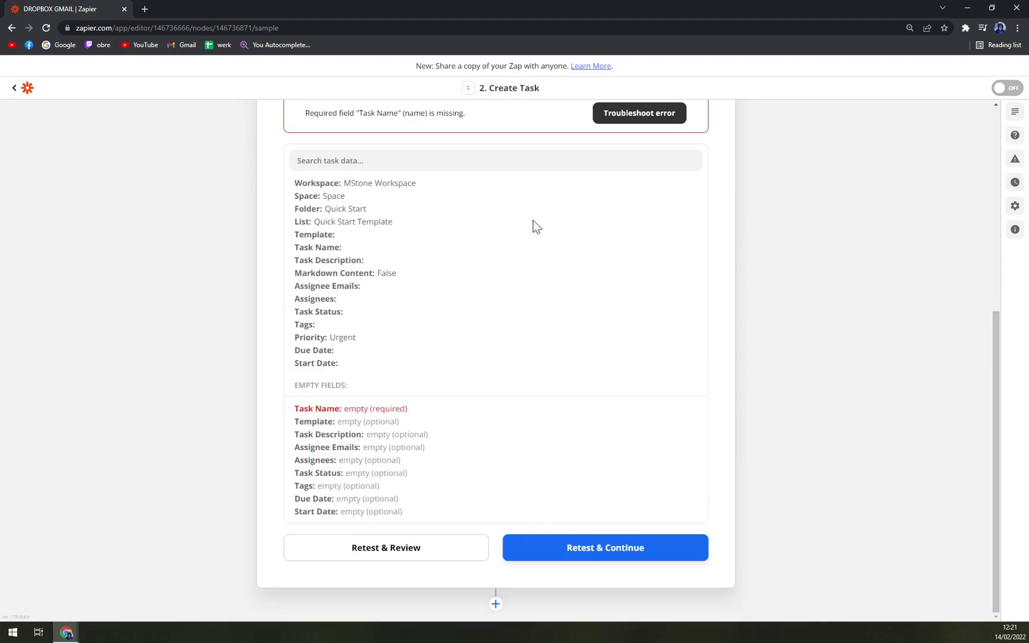
{"action": "scroll", "coordinate": [431, 383], "scroll_direction": "up", "scroll_amount": 5}
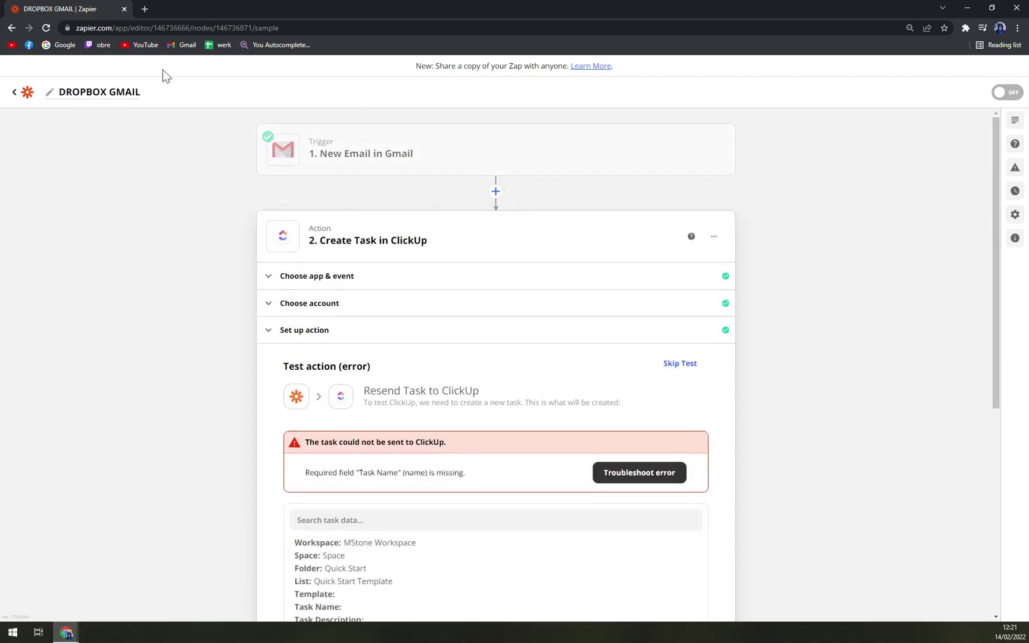
{"action": "scroll", "coordinate": [420, 390], "scroll_direction": "down", "scroll_amount": 5}
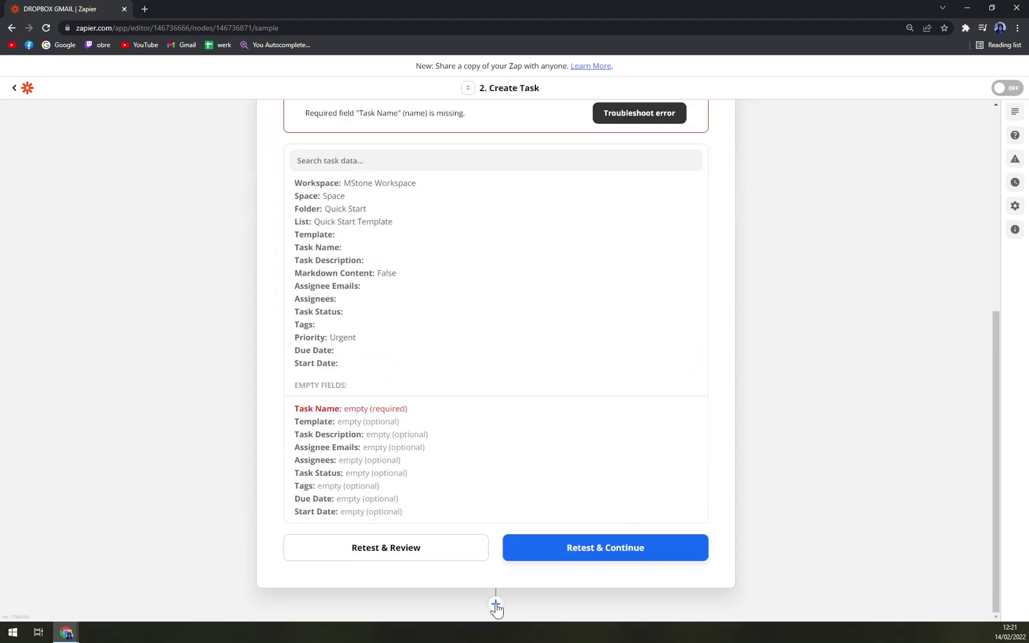
{"action": "scroll", "coordinate": [544, 438], "scroll_direction": "up", "scroll_amount": 5}
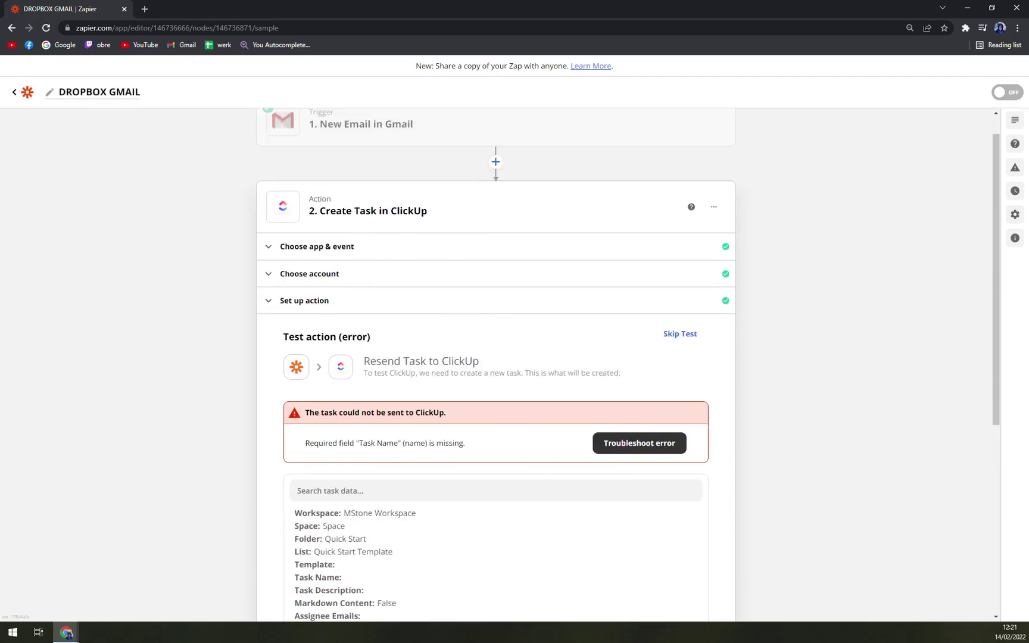
{"action": "left_click_drag", "start_coordinate": [319, 211], "coordinate": [435, 215]}
{"action": "left_click", "coordinate": [459, 226]}
{"action": "scroll", "coordinate": [511, 443], "scroll_direction": "down", "scroll_amount": 5}
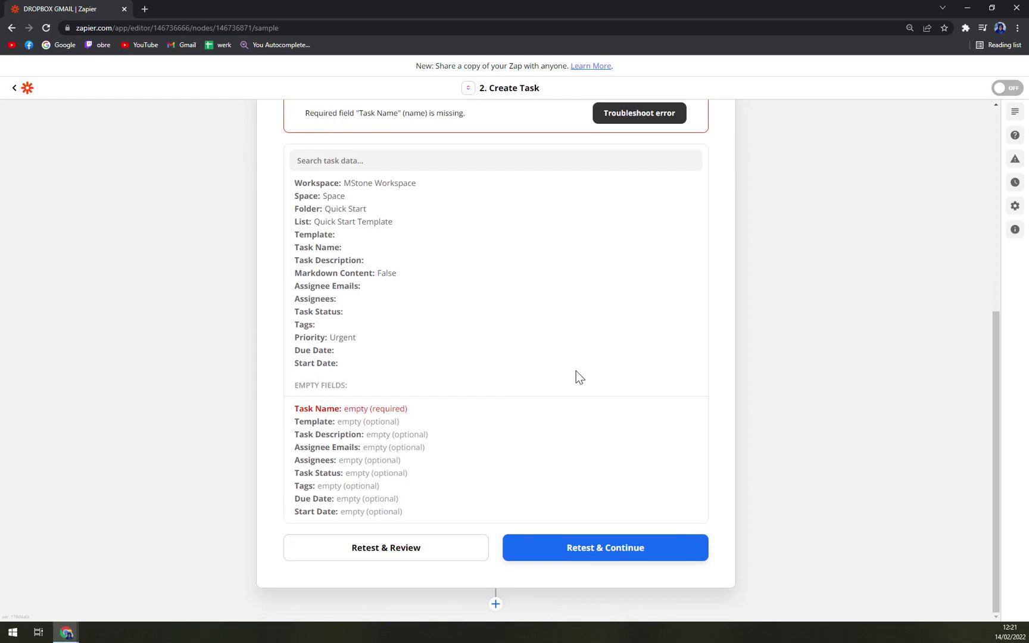
{"action": "scroll", "coordinate": [494, 256], "scroll_direction": "up", "scroll_amount": 4}
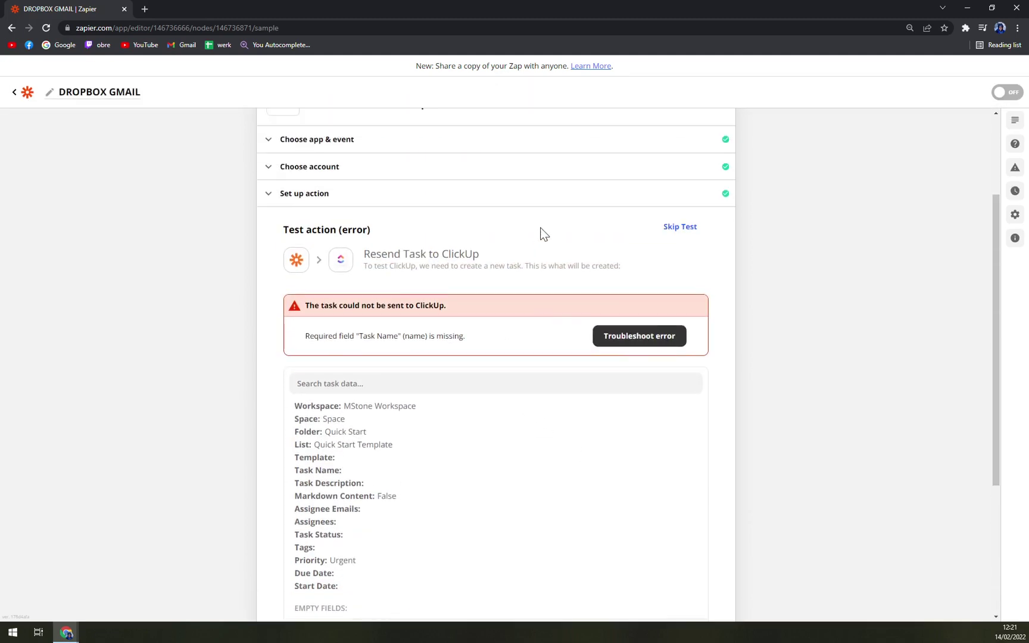
{"action": "scroll", "coordinate": [393, 184], "scroll_direction": "up", "scroll_amount": 3}
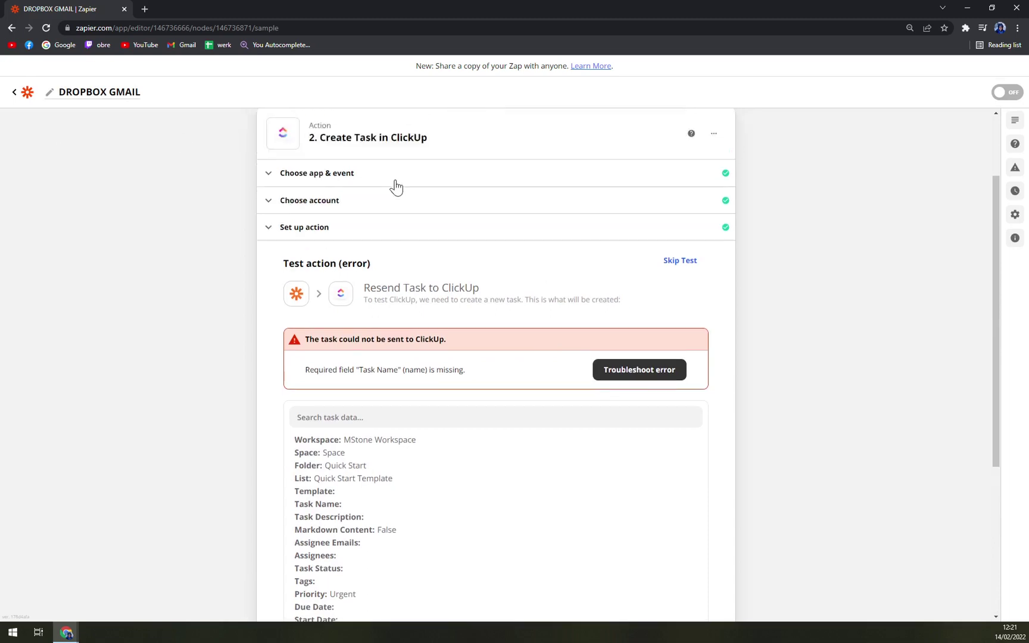